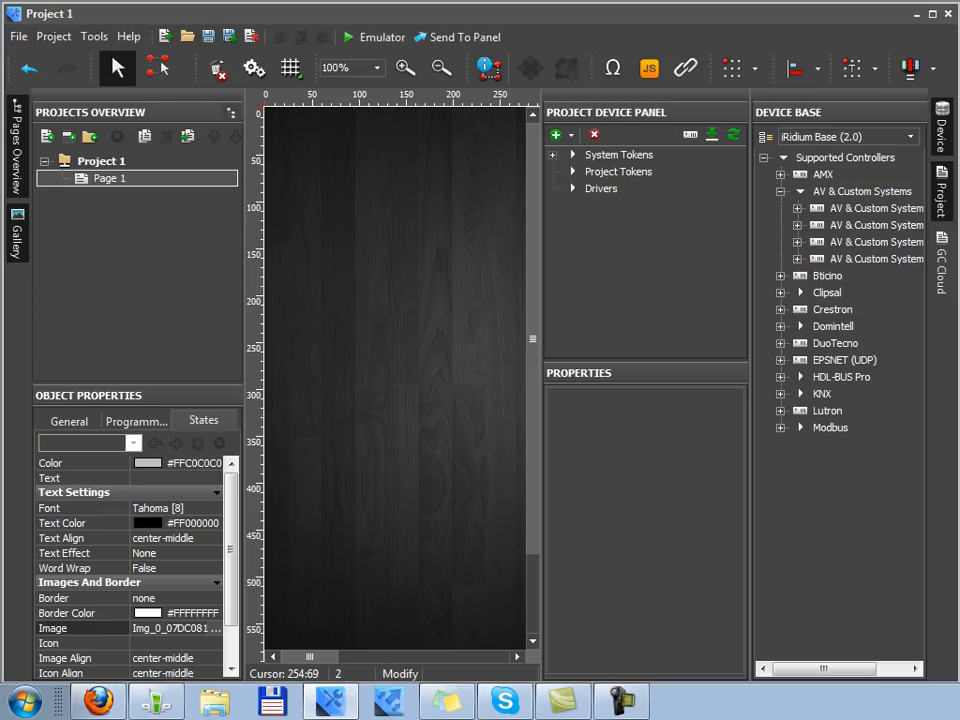
Step: Widen the device base area and look through the AV & Custom Systems drivers and the available device databases
drag(750, 167, 716, 112)
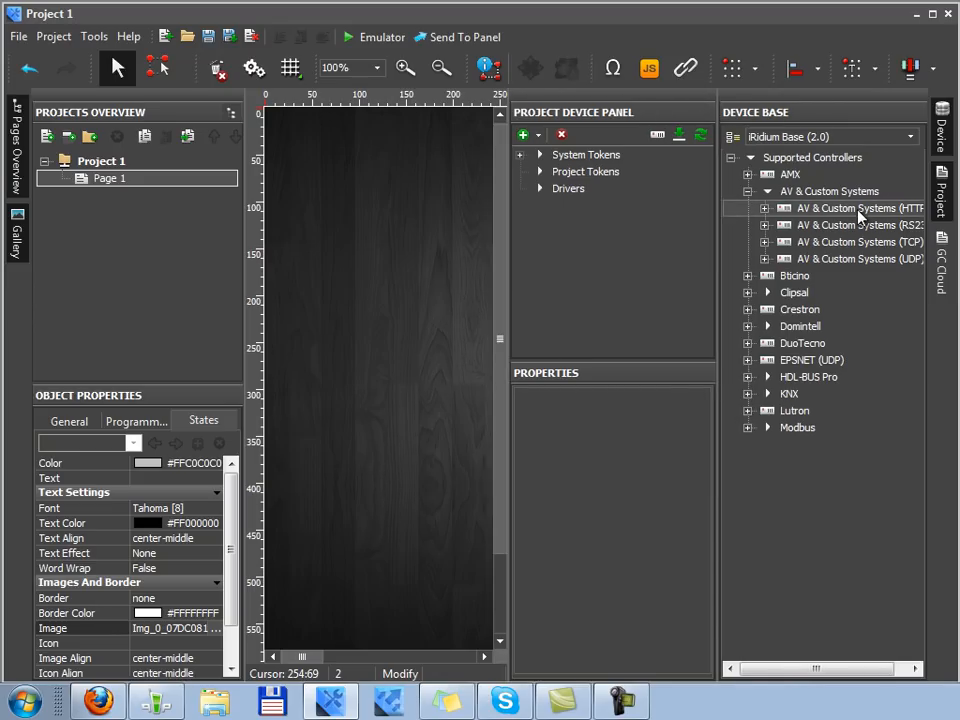
click(793, 258)
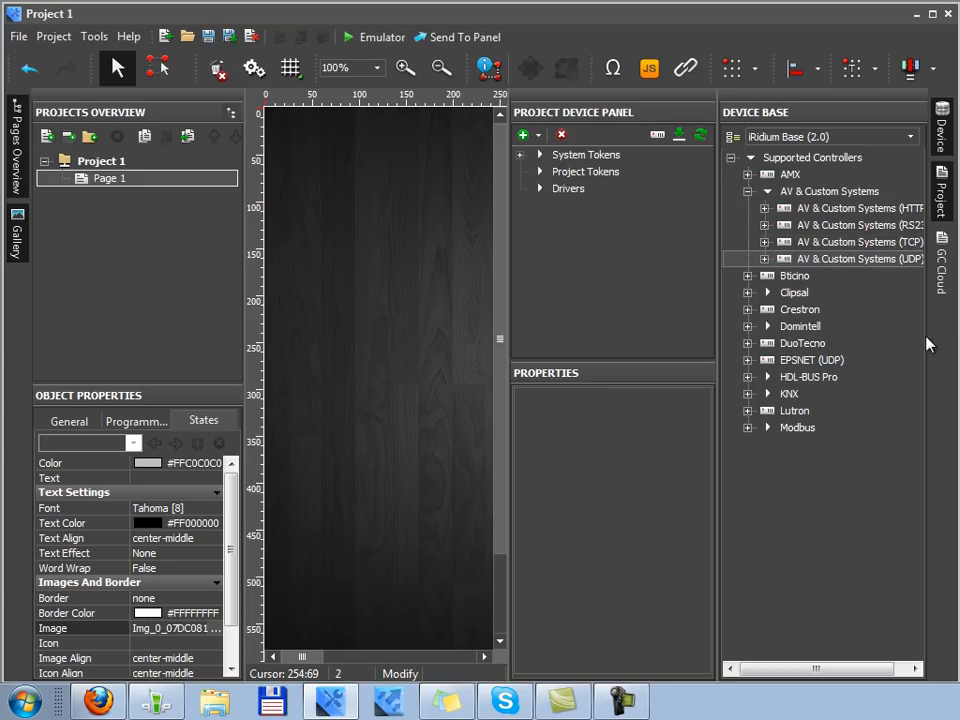
click(910, 137)
click(910, 137)
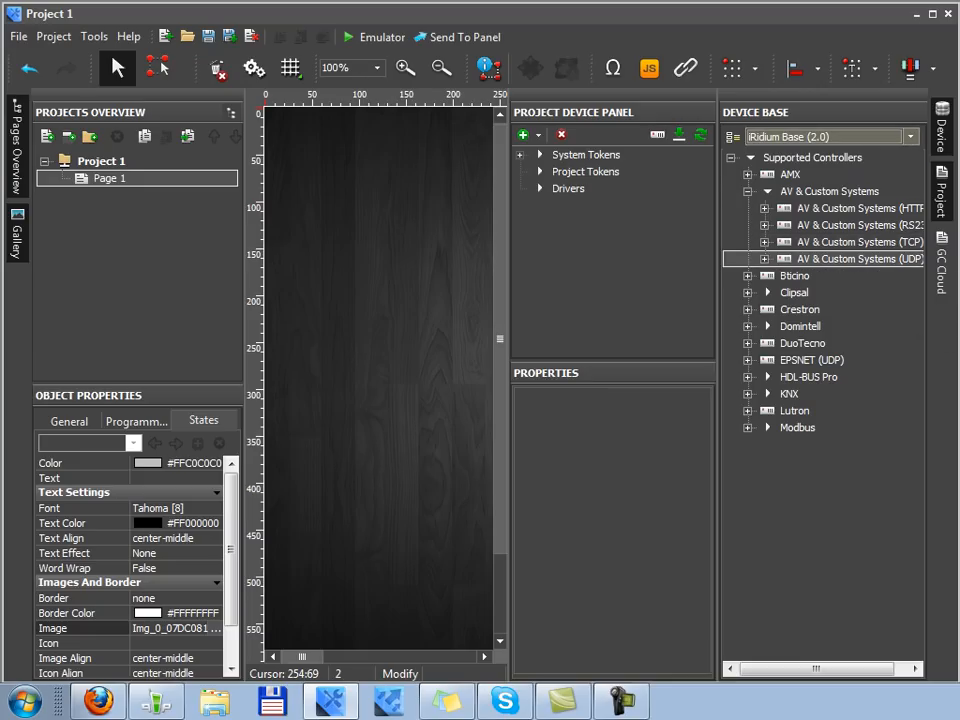
click(910, 137)
mouse_move(917, 182)
mouse_down()
mouse_move(921, 220)
mouse_move(918, 160)
mouse_up()
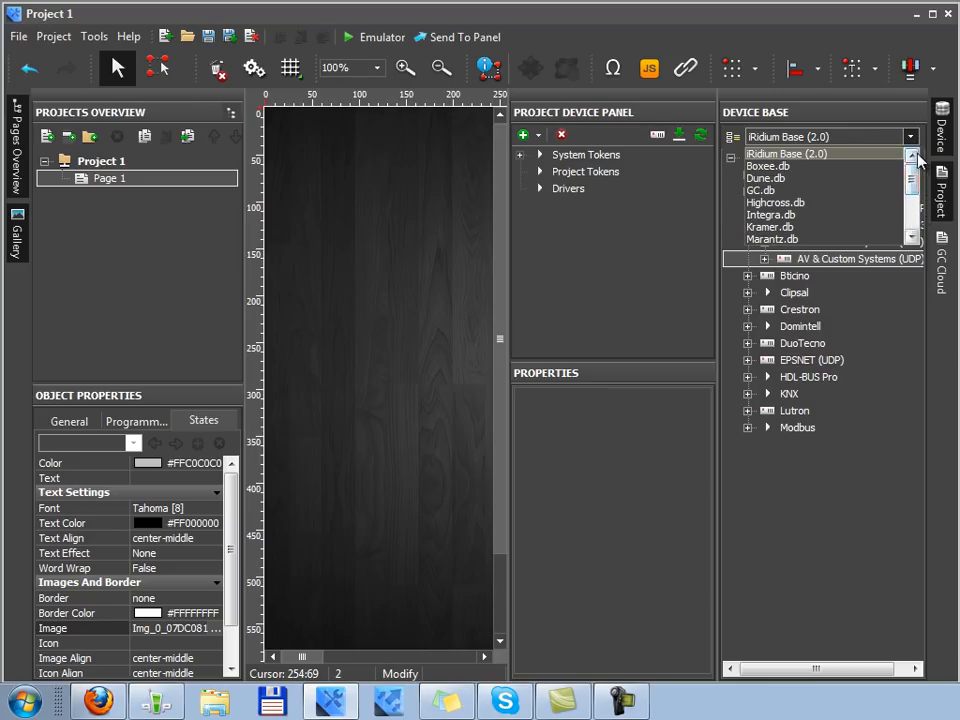
click(909, 136)
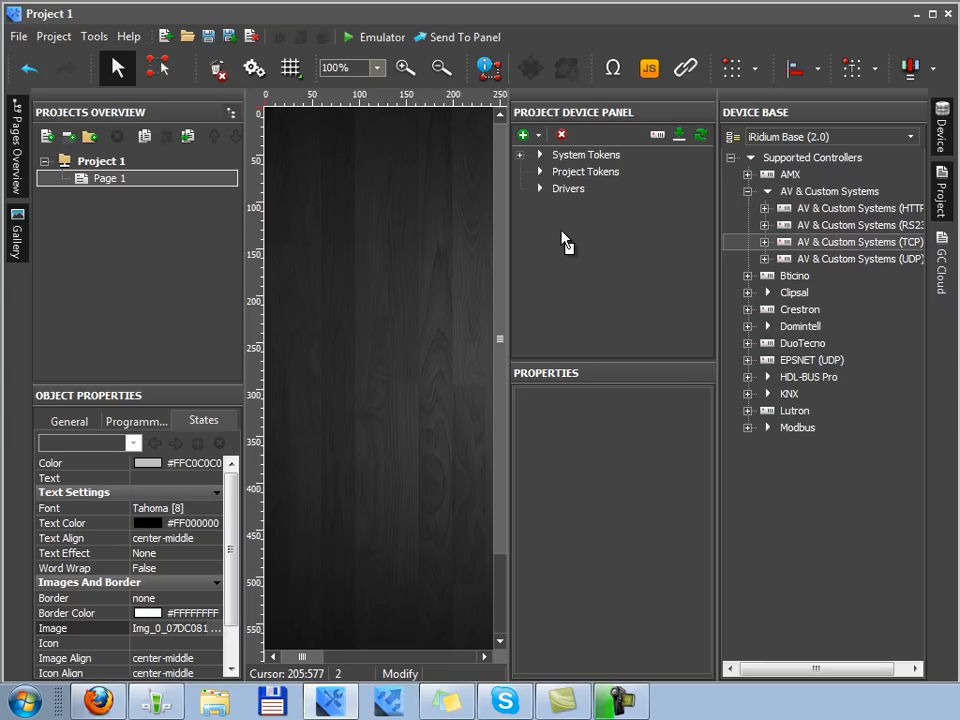
Step: Add the AV & Custom Systems (TCP) driver to the project and set its host to 192.168.0.100 and port to 8080
drag(563, 243, 565, 240)
click(608, 206)
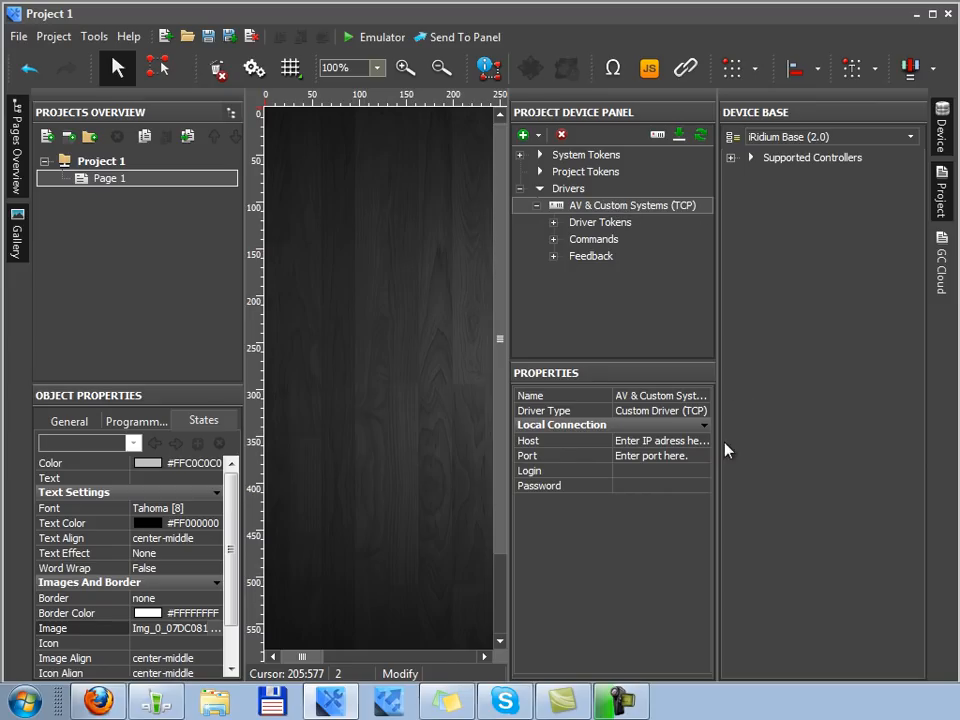
click(660, 441)
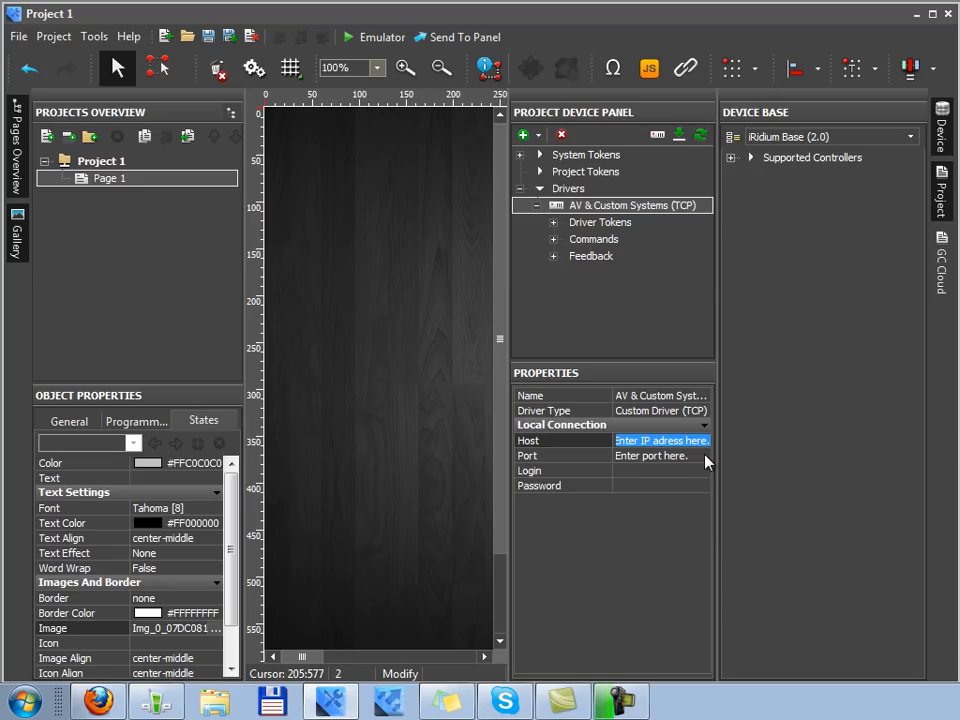
click(706, 457)
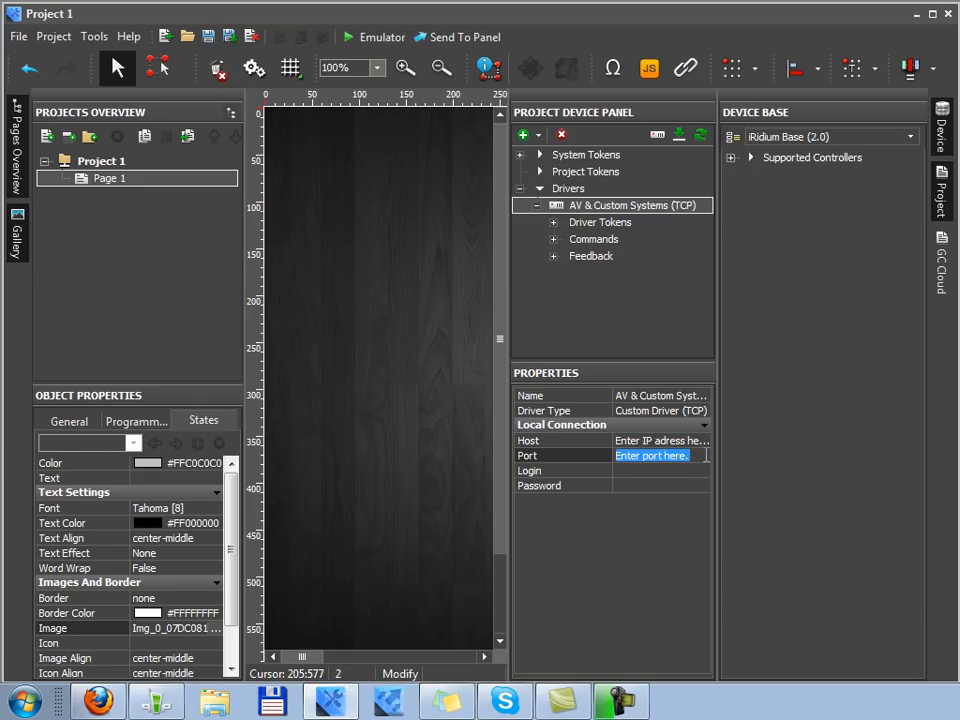
click(701, 440)
text(192ю)
key(BackSpace)
text(.168.0.100)
key(Tab)
text(8080)
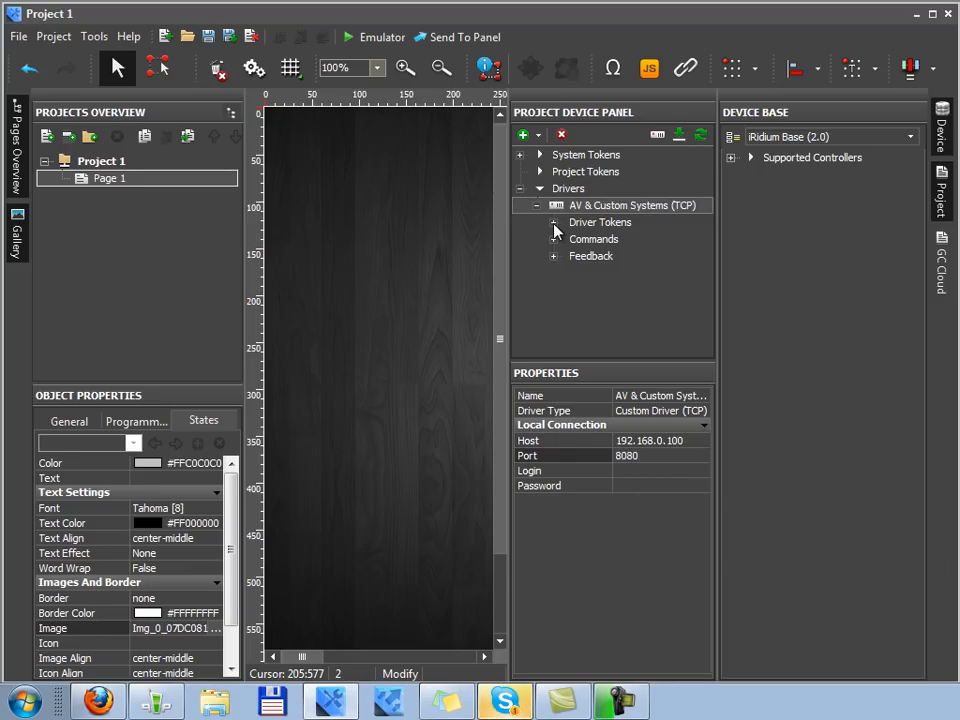
Step: Examine the driver tokens, commands and feedback entries of the TCP driver in the project's device tree
click(554, 224)
scroll(553, 232, down, 1)
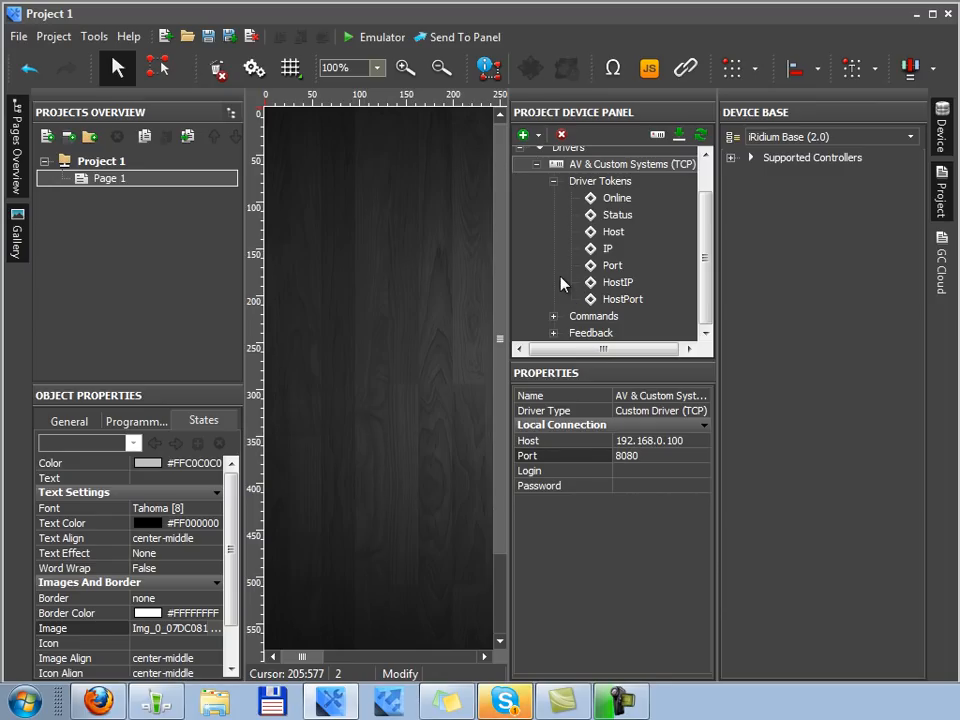
click(552, 182)
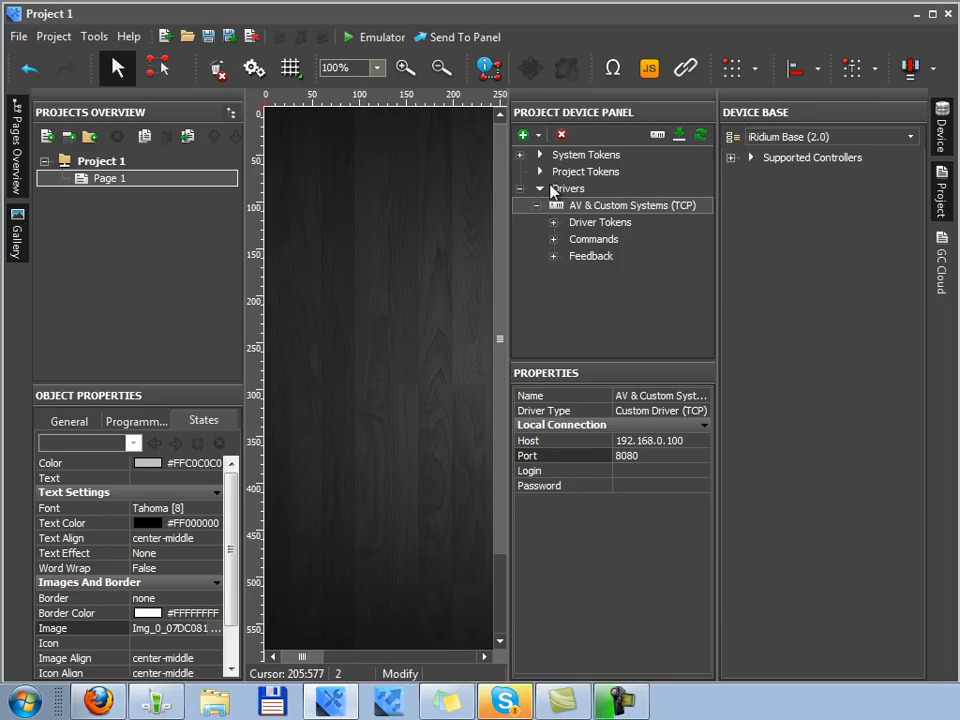
click(621, 242)
click(616, 256)
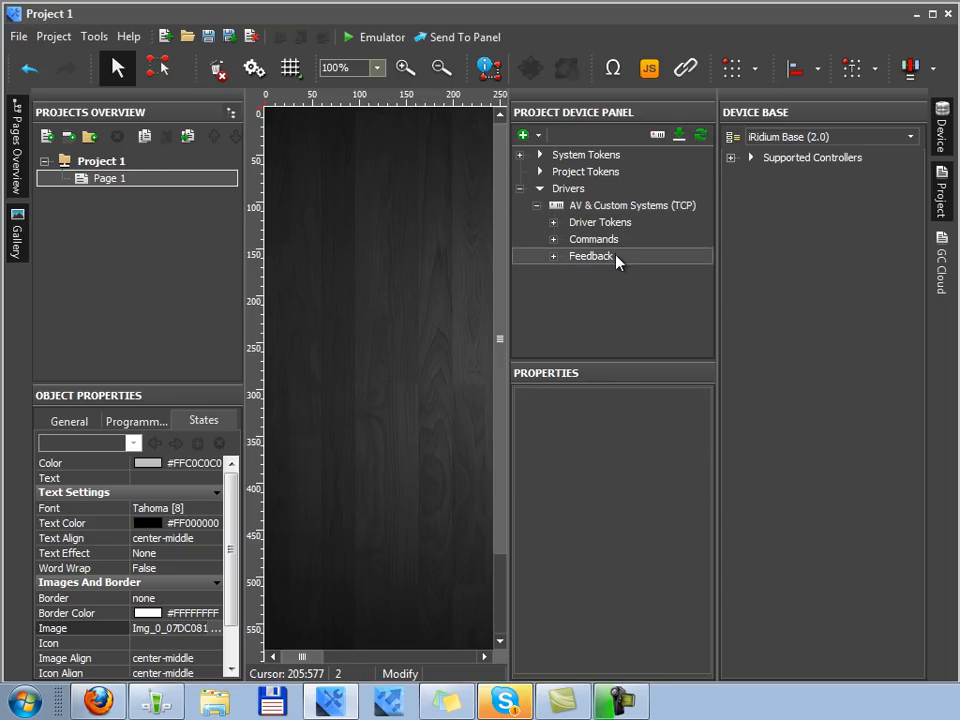
click(554, 240)
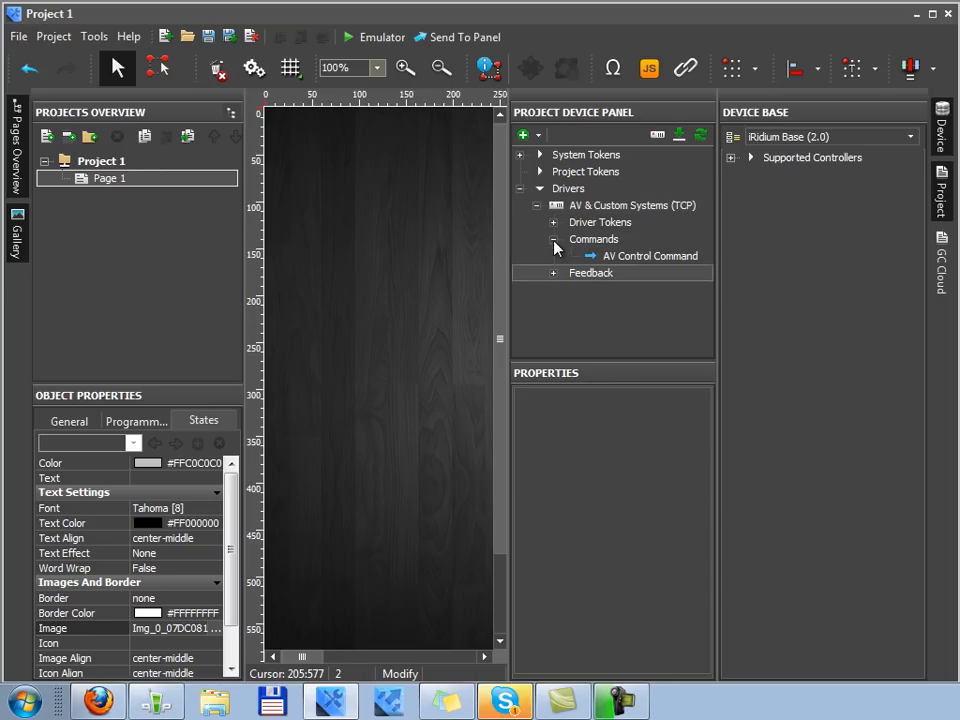
click(660, 258)
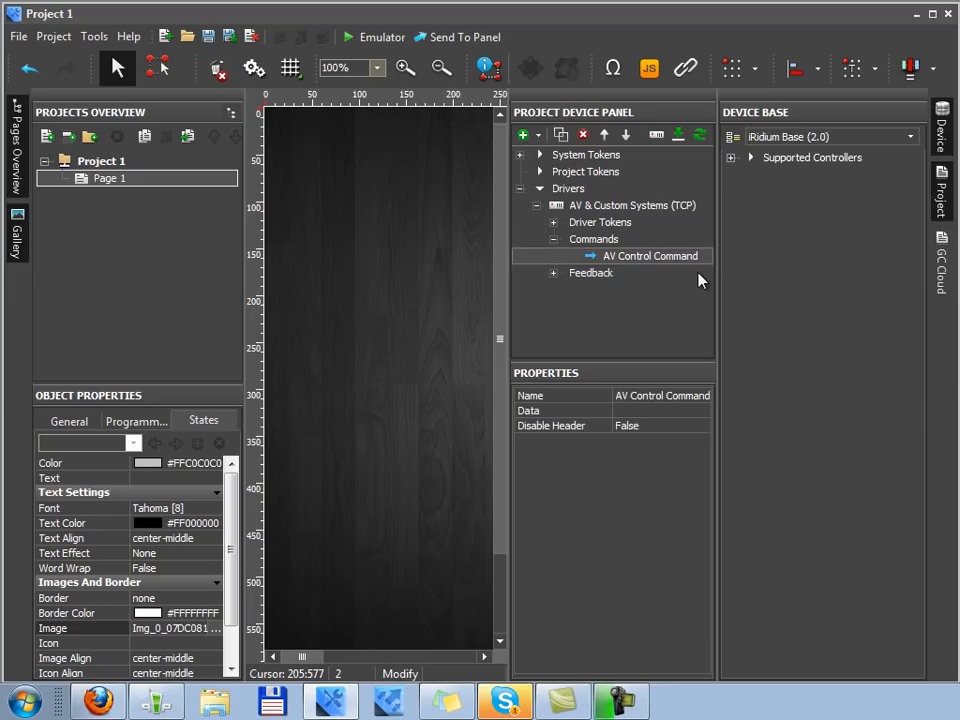
double_click(572, 272)
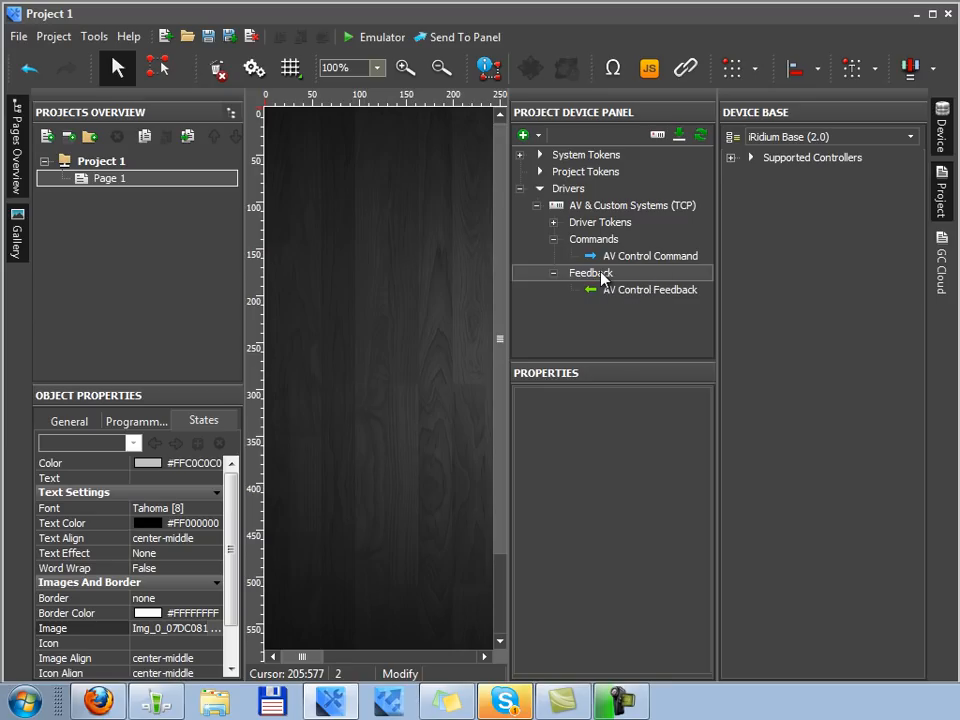
double_click(602, 275)
click(667, 241)
Step: Duplicate the TCP driver's AV Control Command five times and enlarge the project device area to fit the list
click(672, 257)
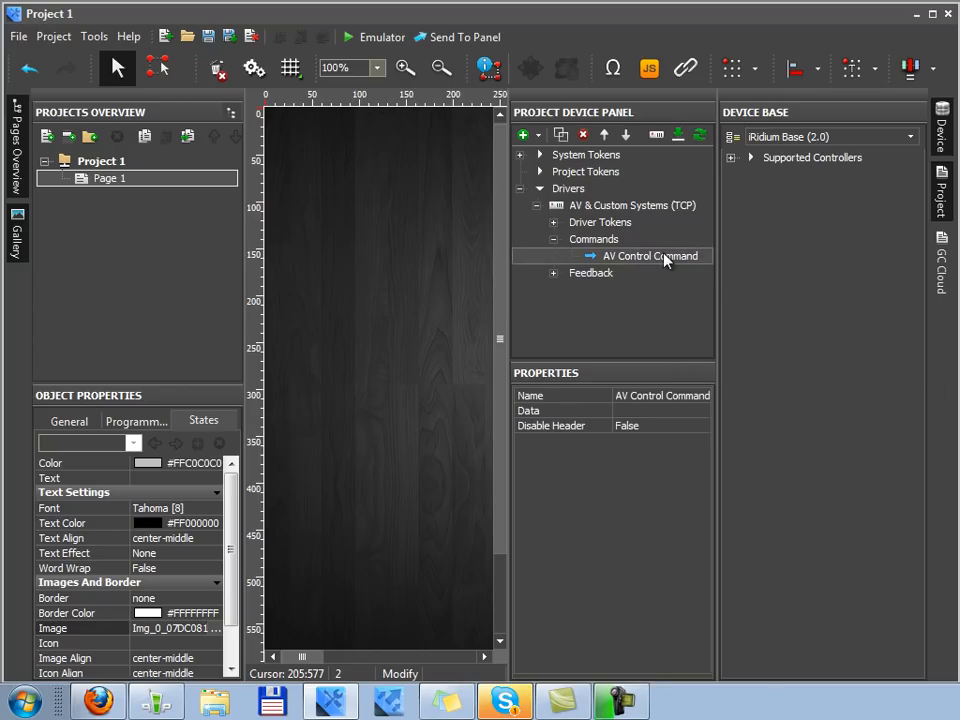
click(560, 137)
click(560, 137)
click(560, 137)
click(560, 137)
click(560, 137)
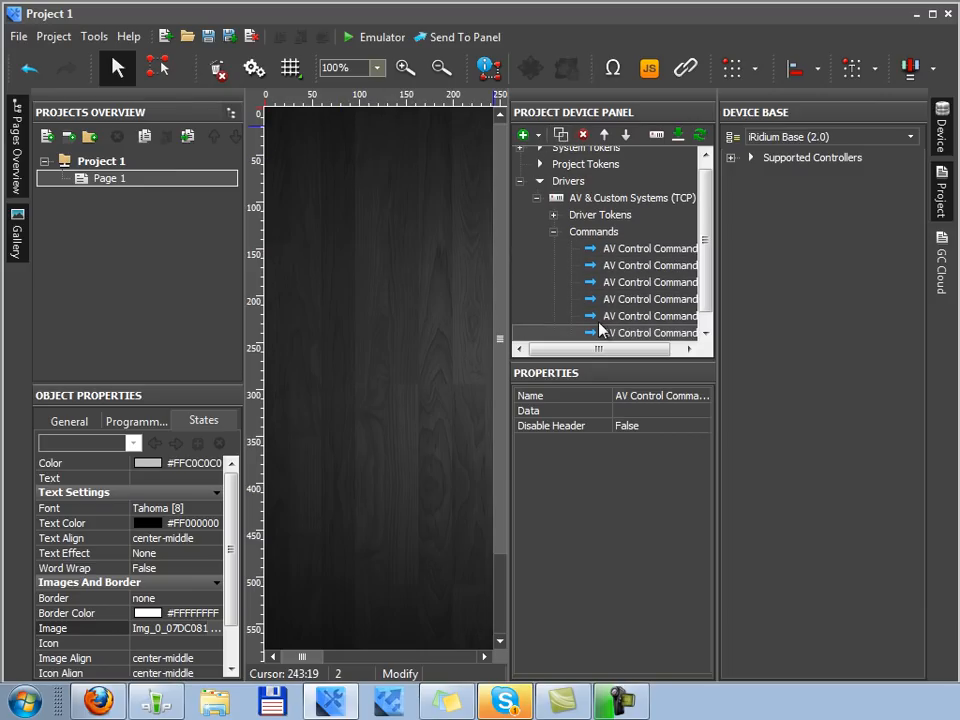
drag(507, 320, 478, 318)
drag(611, 362, 606, 408)
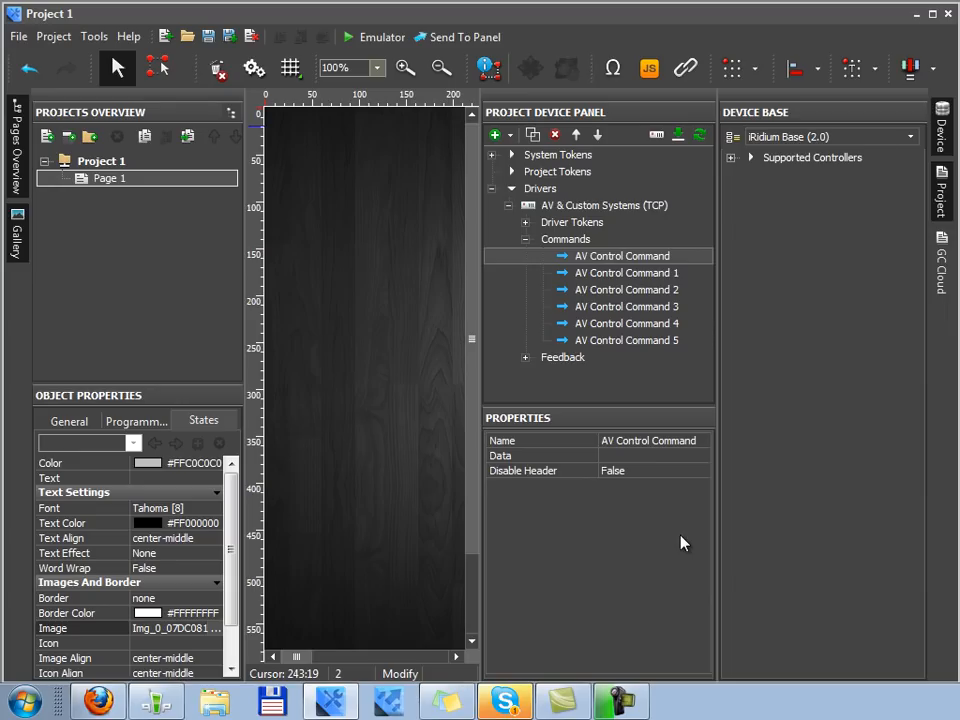
Step: Inspect the Custom Data editor of the first AV Control Command and close it without entering anything
click(706, 457)
click(704, 457)
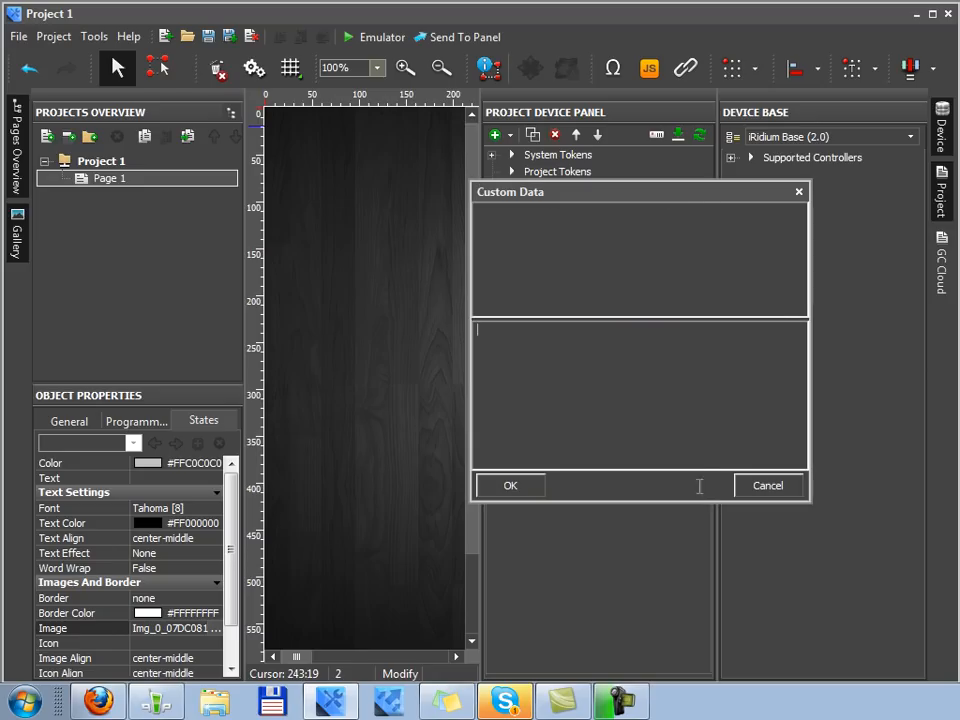
drag(557, 333, 488, 318)
click(605, 309)
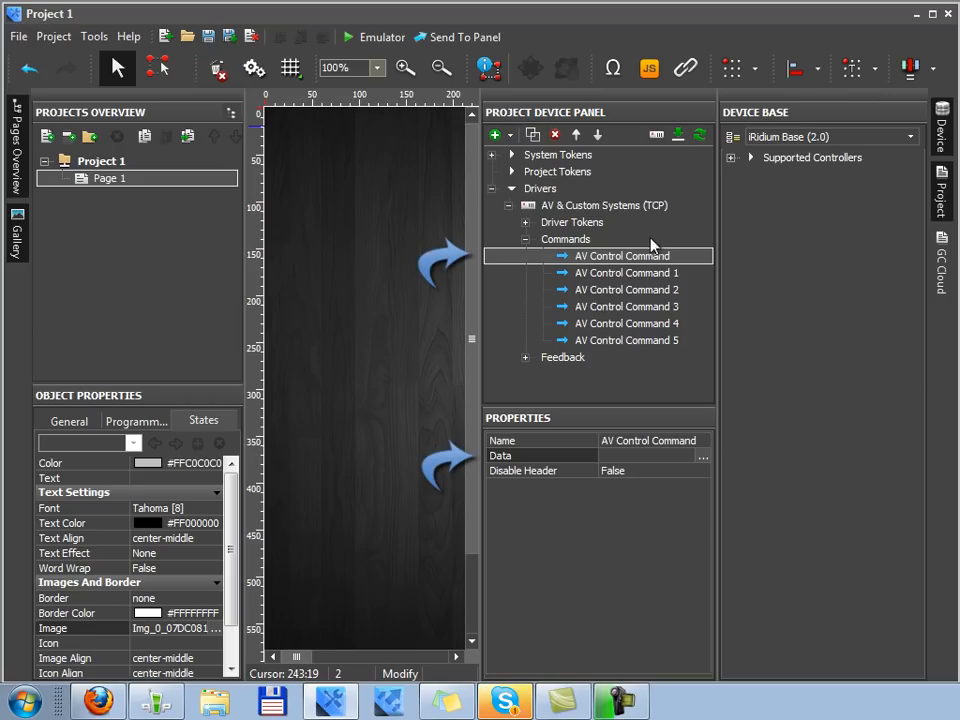
Step: Set the data of the TCP driver's first AV Control Command to 'STRING',13
click(642, 262)
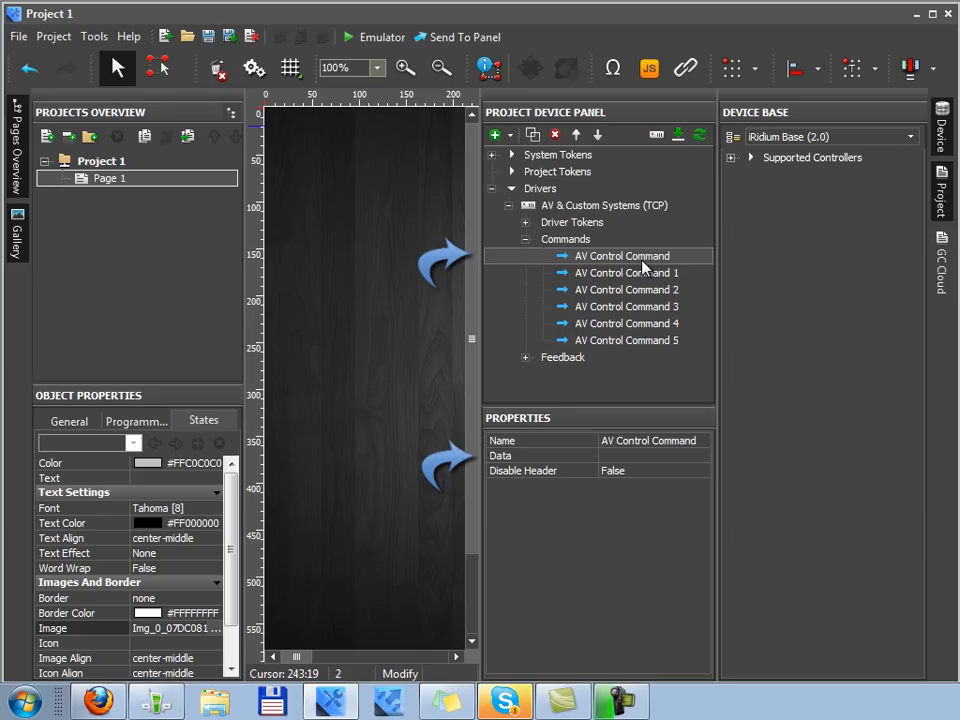
click(577, 459)
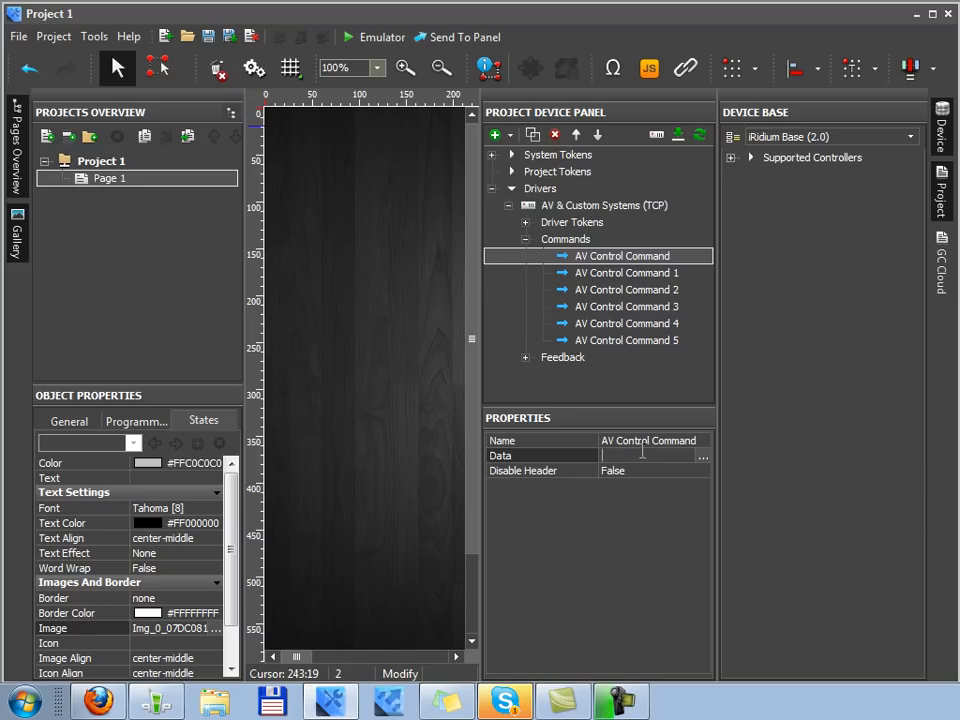
text(STRING)
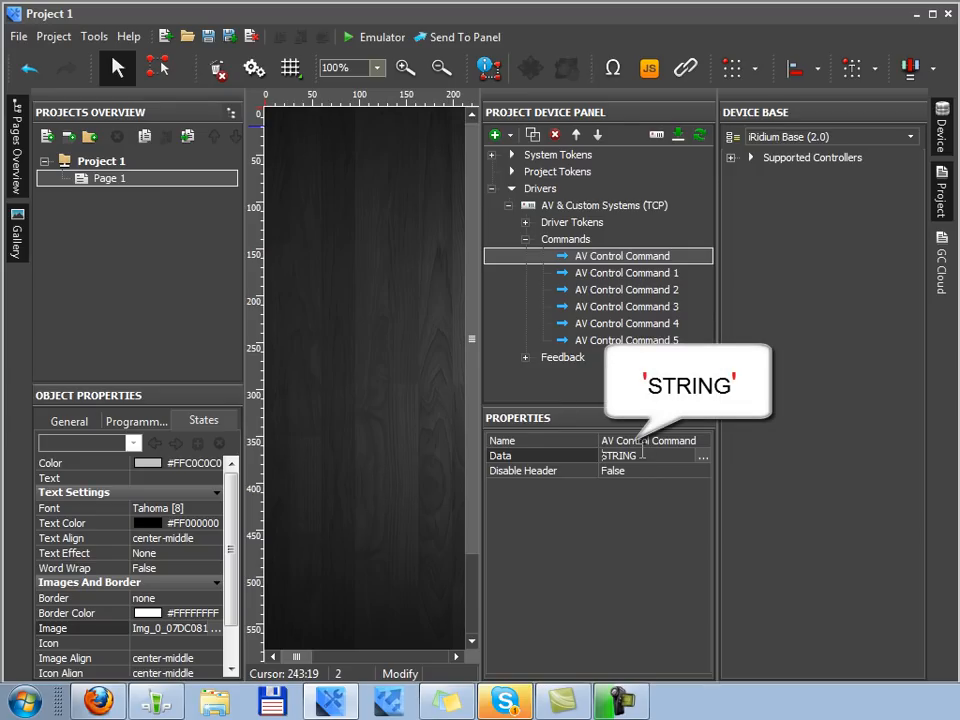
key(Home)
text(')
key(End)
text(')
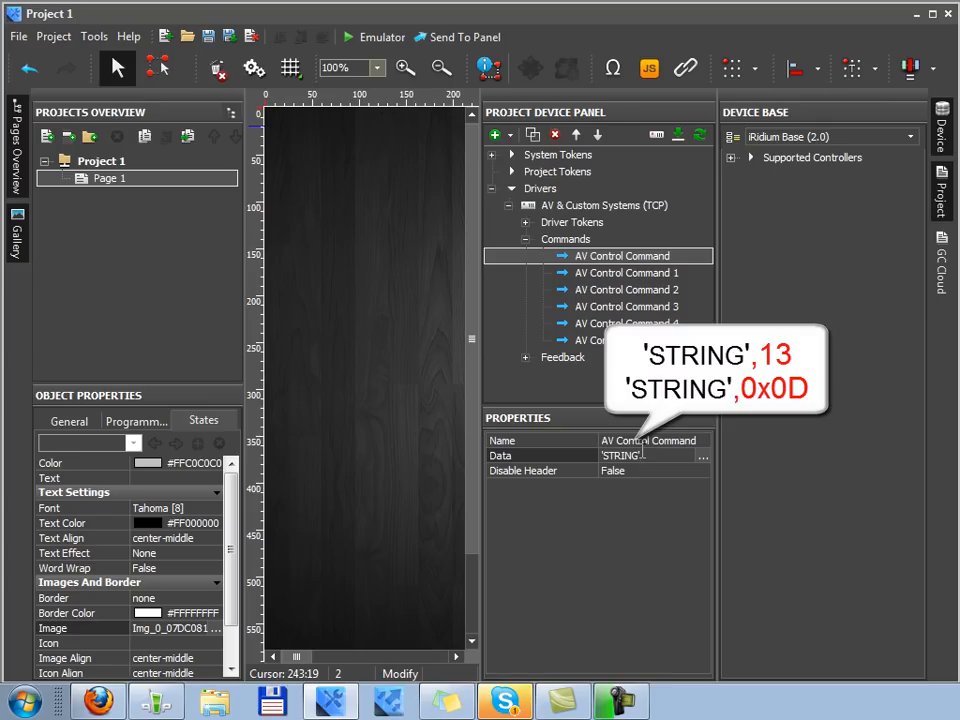
text(,13)
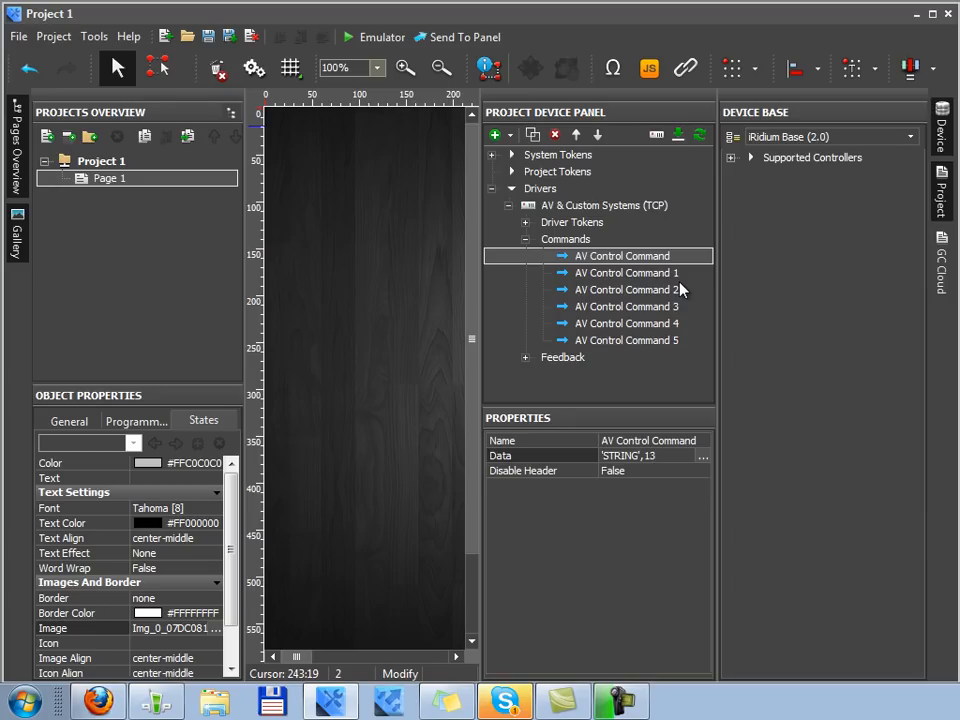
Step: Collapse the TCP driver and add the AV & Custom Systems (UDP) driver to the project from the device base
click(509, 205)
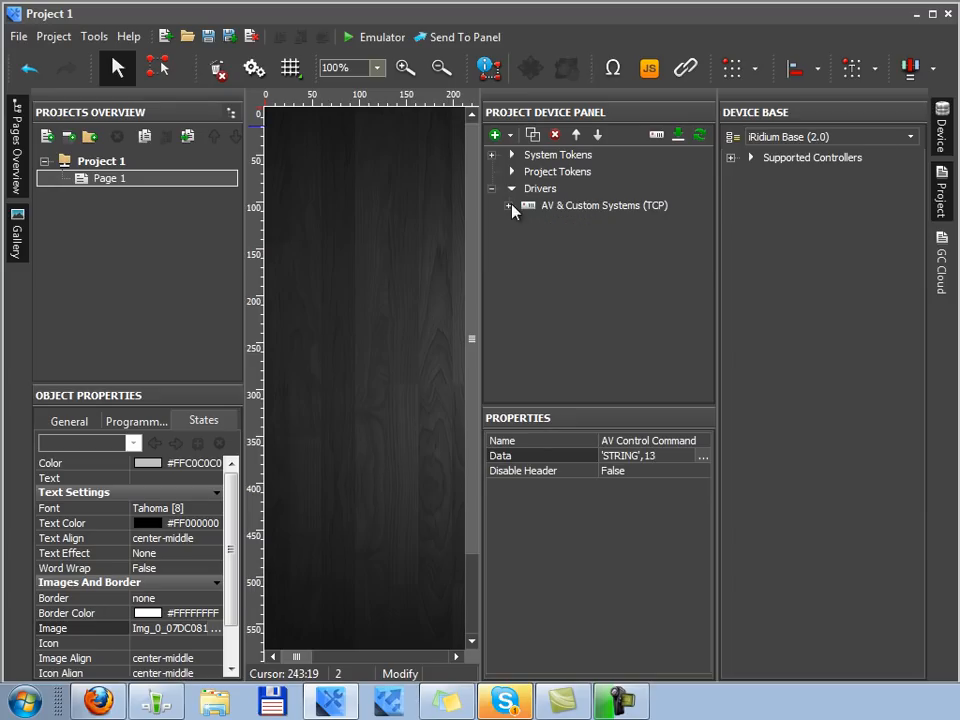
click(748, 157)
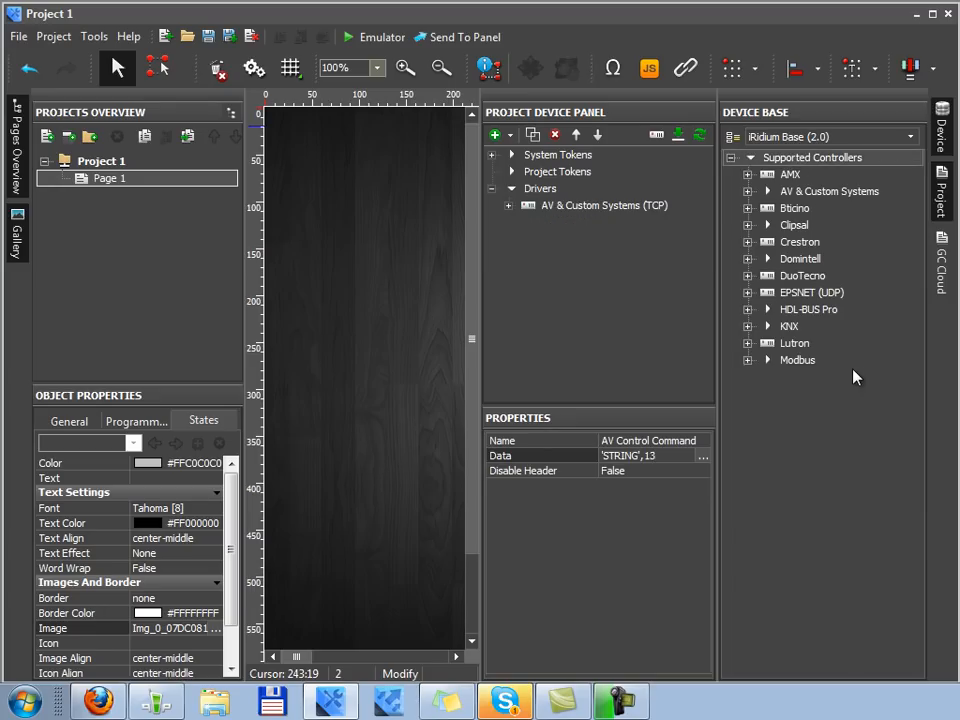
double_click(818, 194)
click(878, 261)
drag(884, 262, 645, 289)
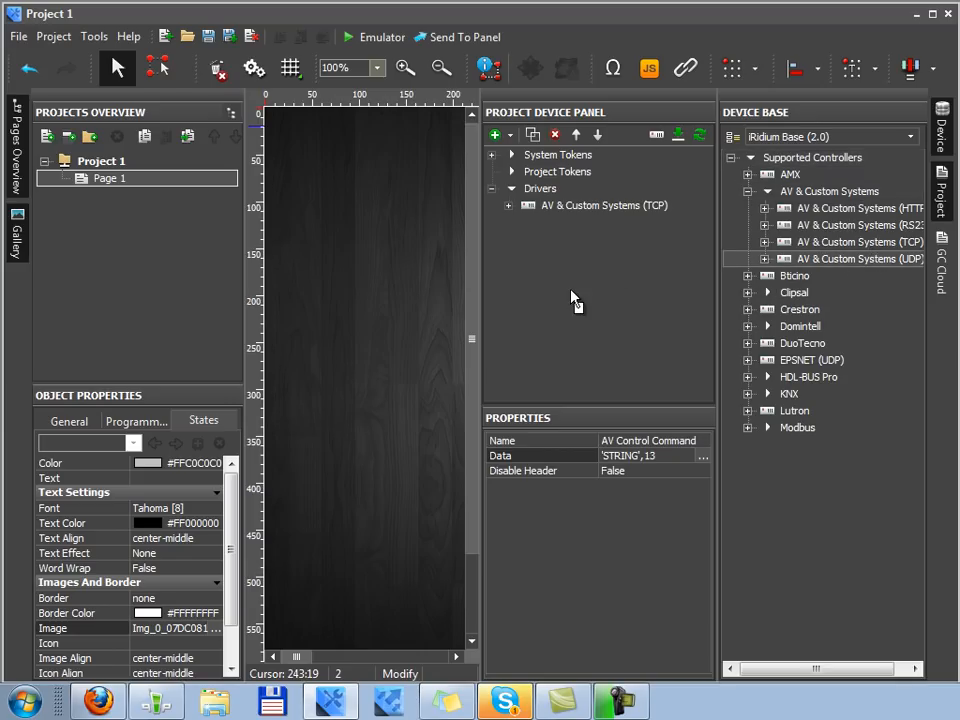
drag(576, 300, 577, 302)
click(628, 221)
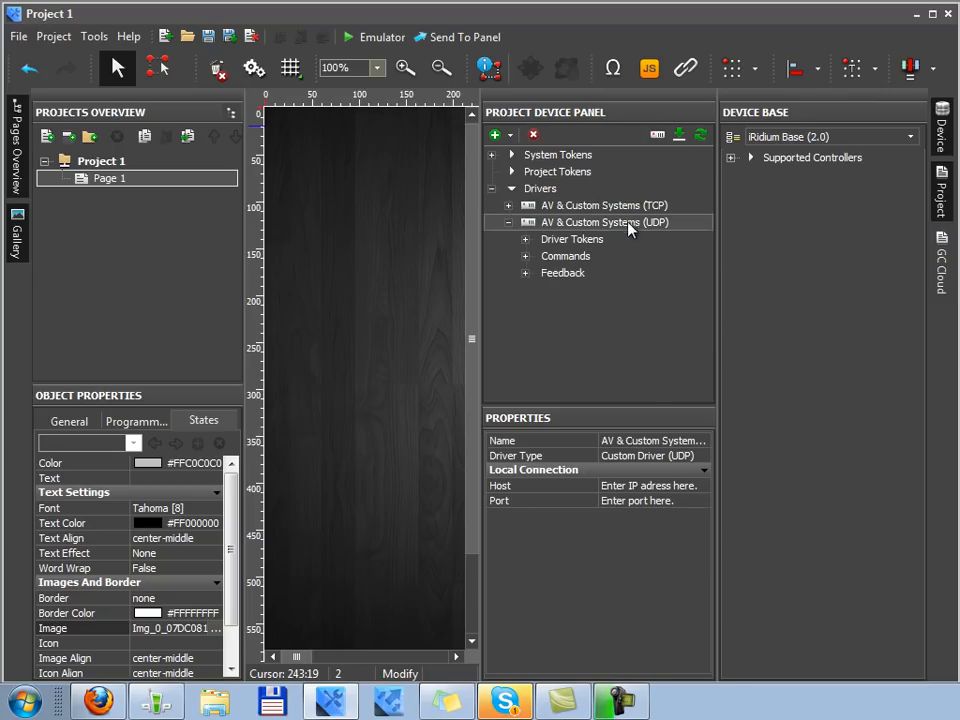
Step: Compare the connection properties of the UDP and TCP drivers, and expand the UDP driver's command list
click(665, 486)
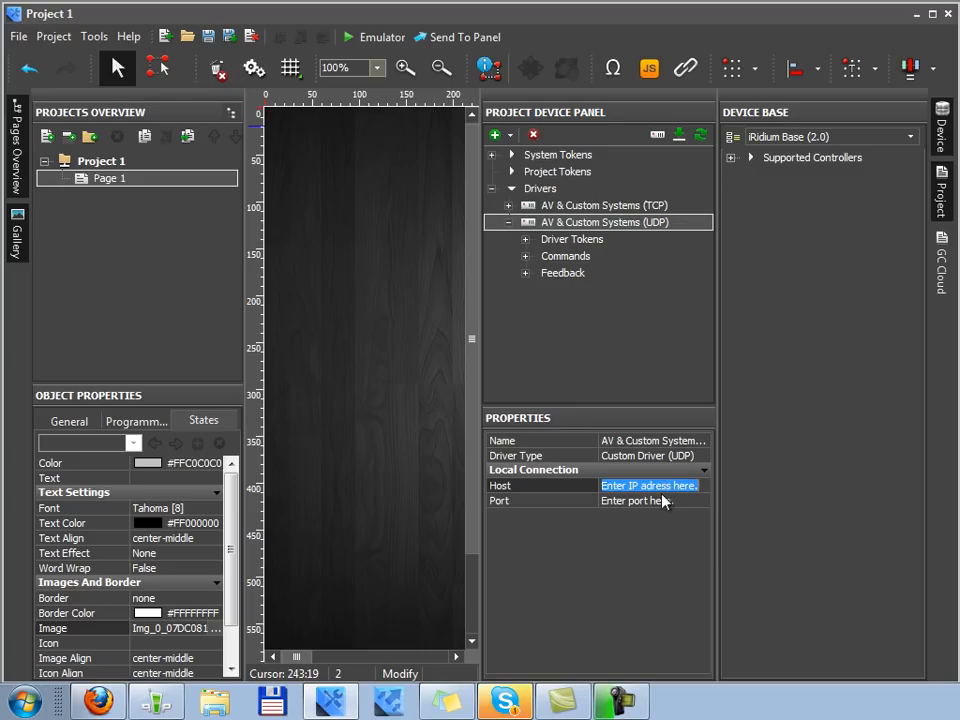
key(Tab)
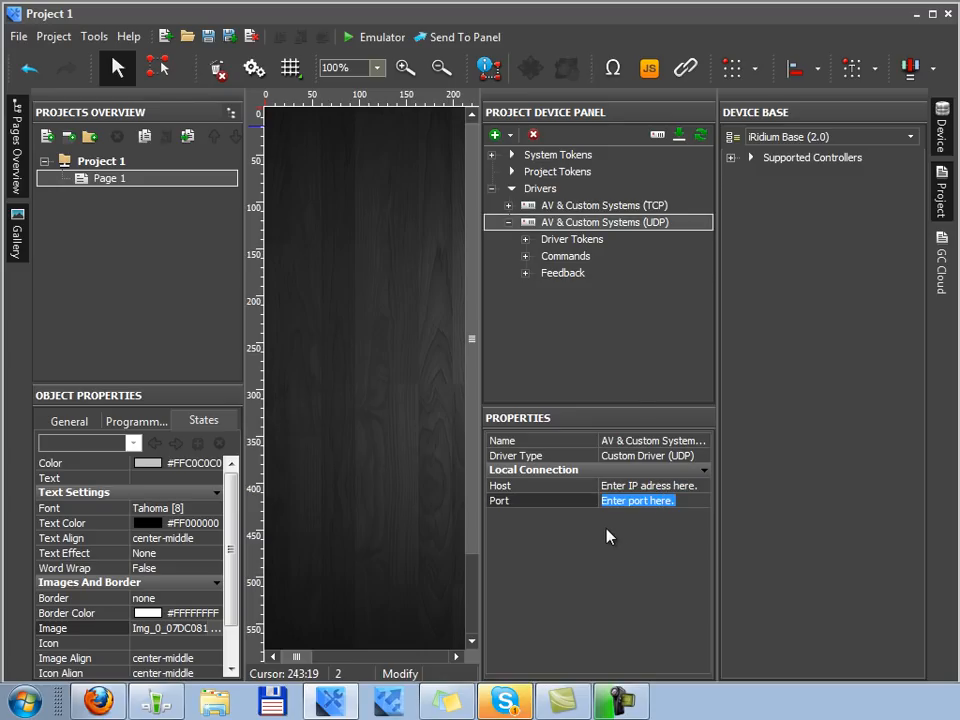
click(635, 206)
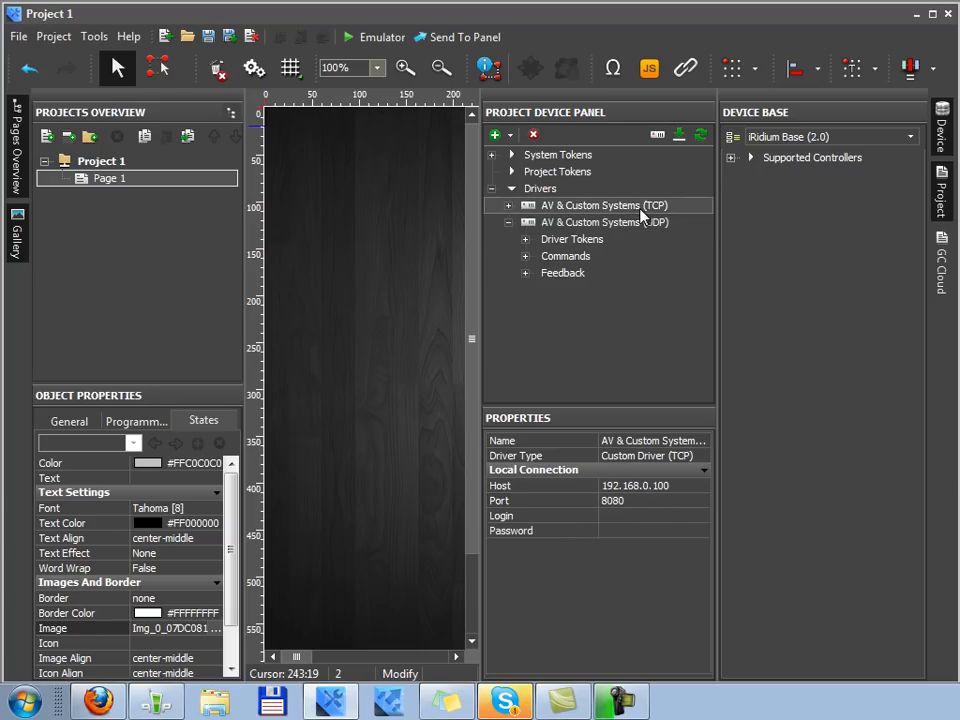
click(548, 531)
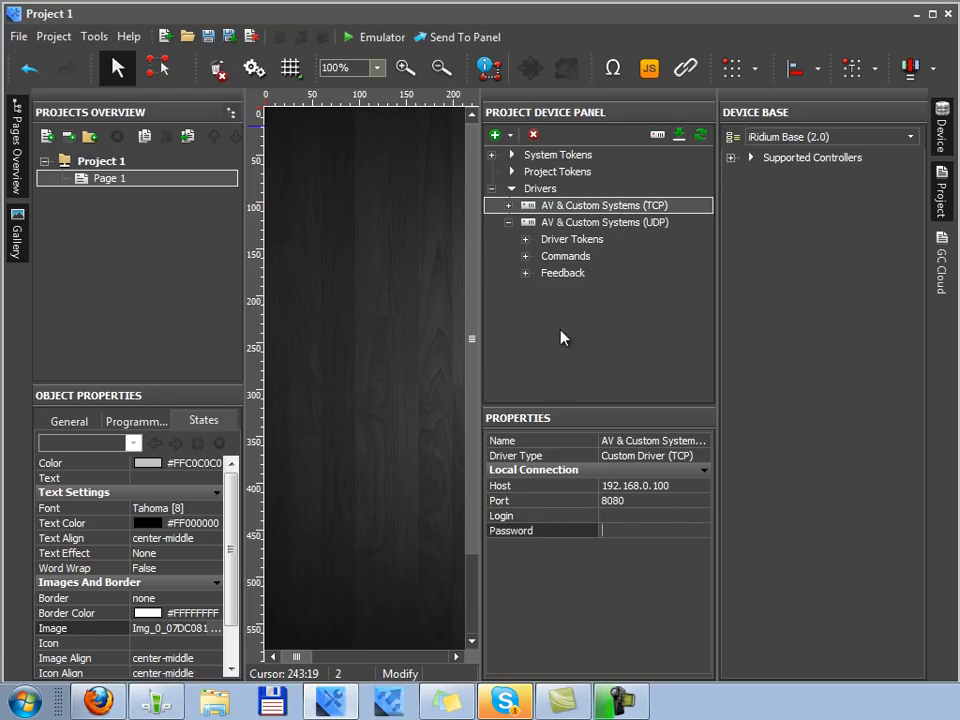
click(588, 224)
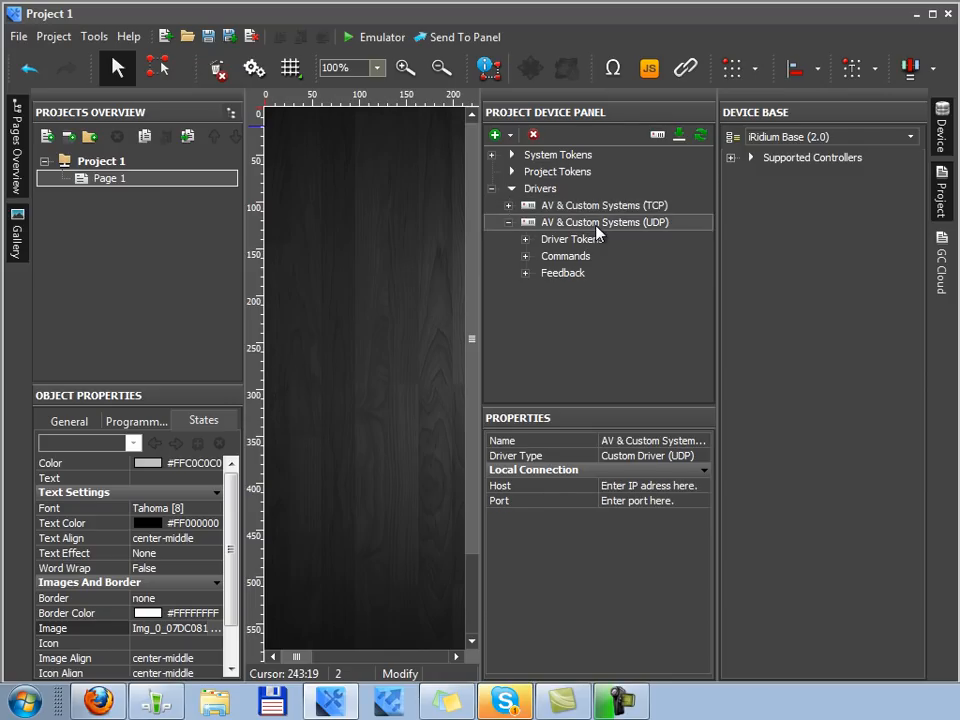
click(526, 256)
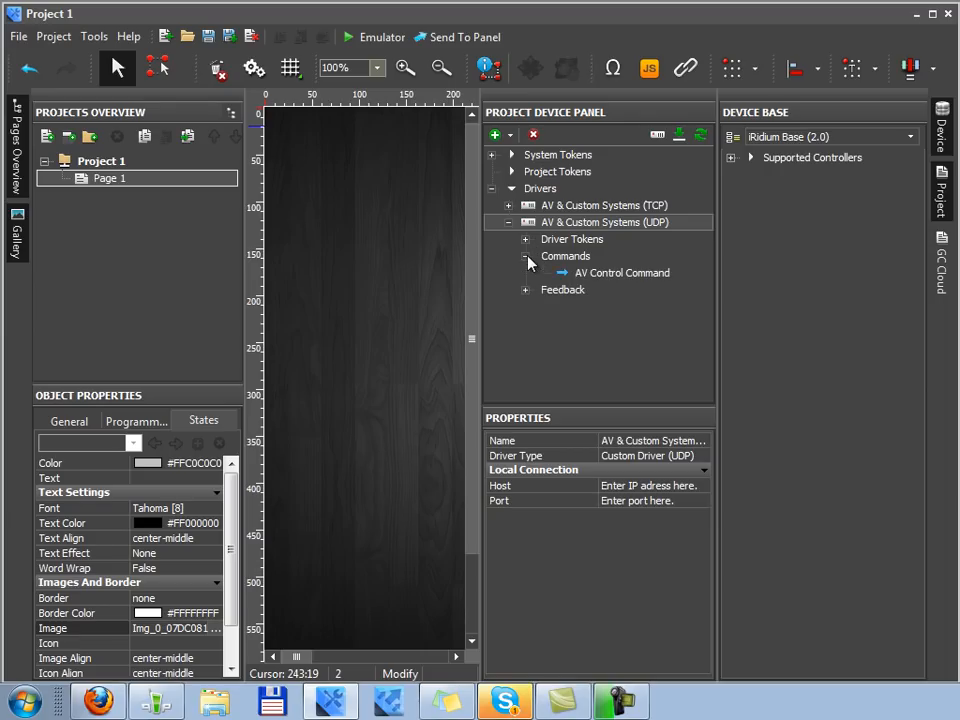
Step: Set the data of the UDP driver's AV Control Command to 'STRING', enclosed in single quotes
click(616, 277)
click(641, 456)
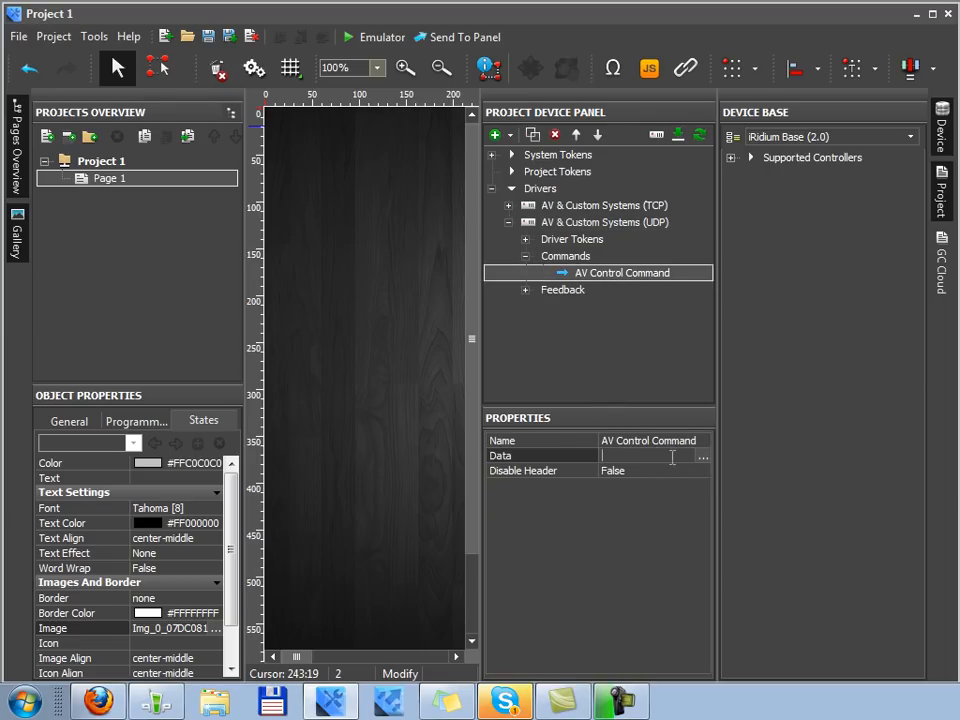
text(STRI)
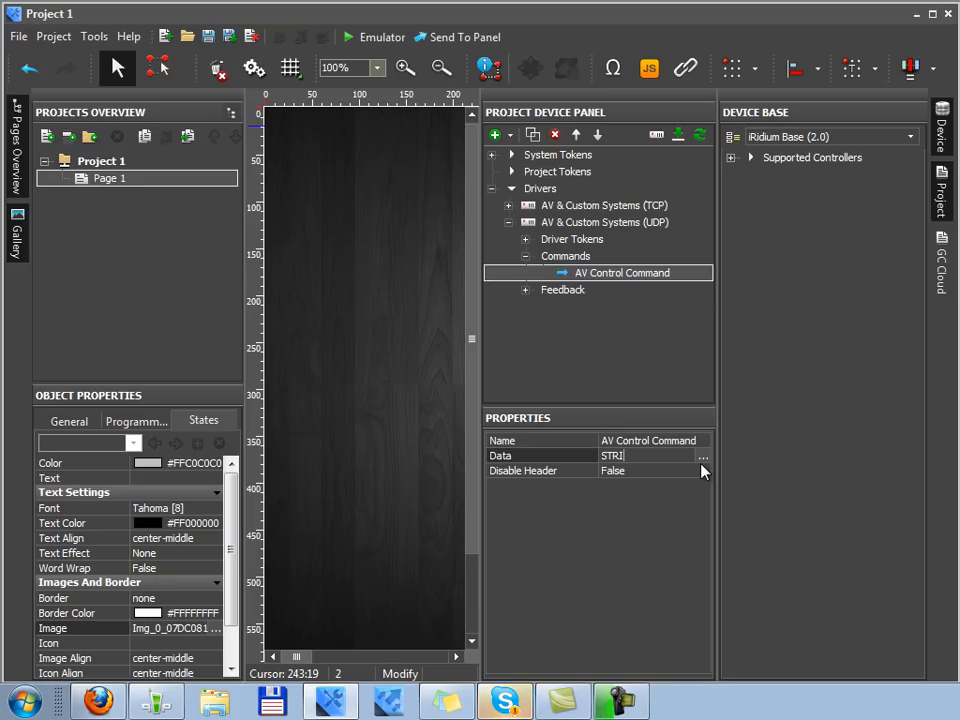
text(NG)
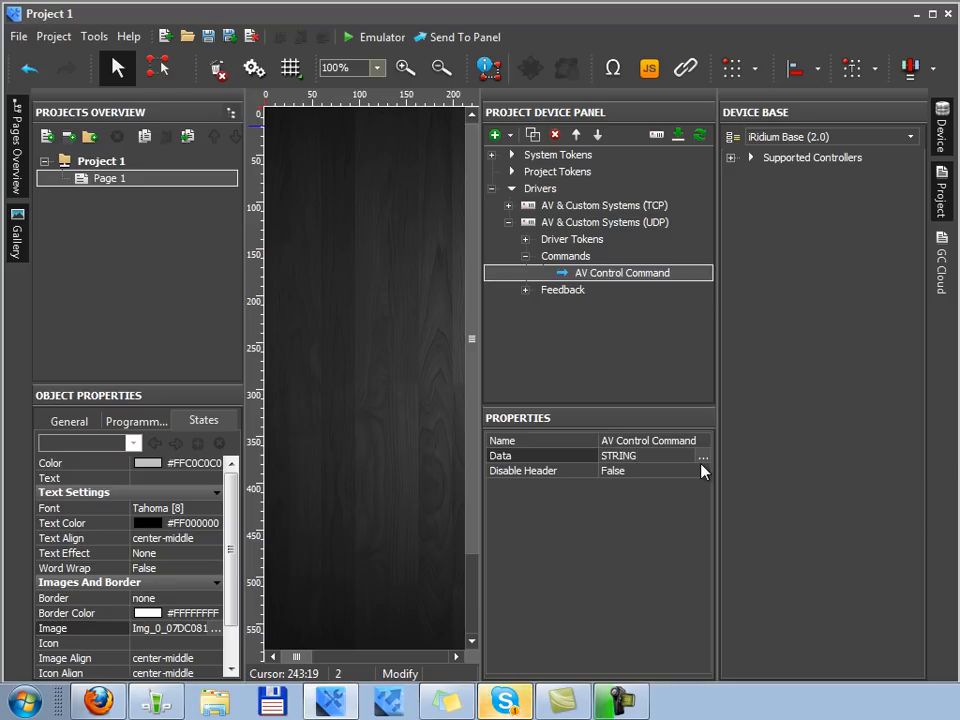
text(')
key(Home)
text(')
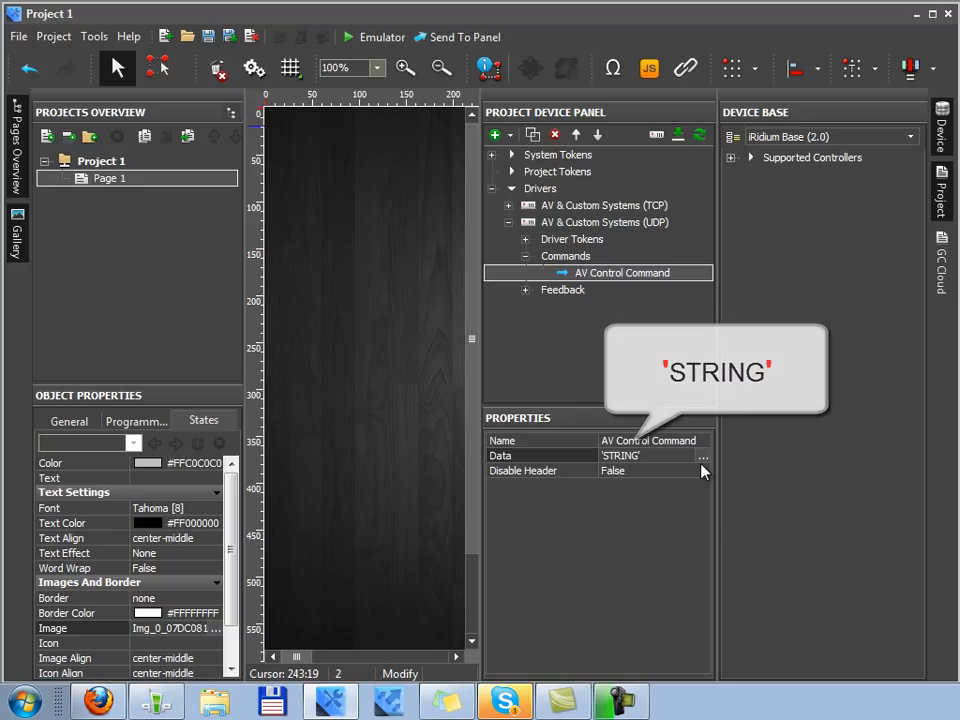
Step: Collapse the UDP driver and add the AV & Custom Systems (HTTP) driver to the project from the device base
click(508, 222)
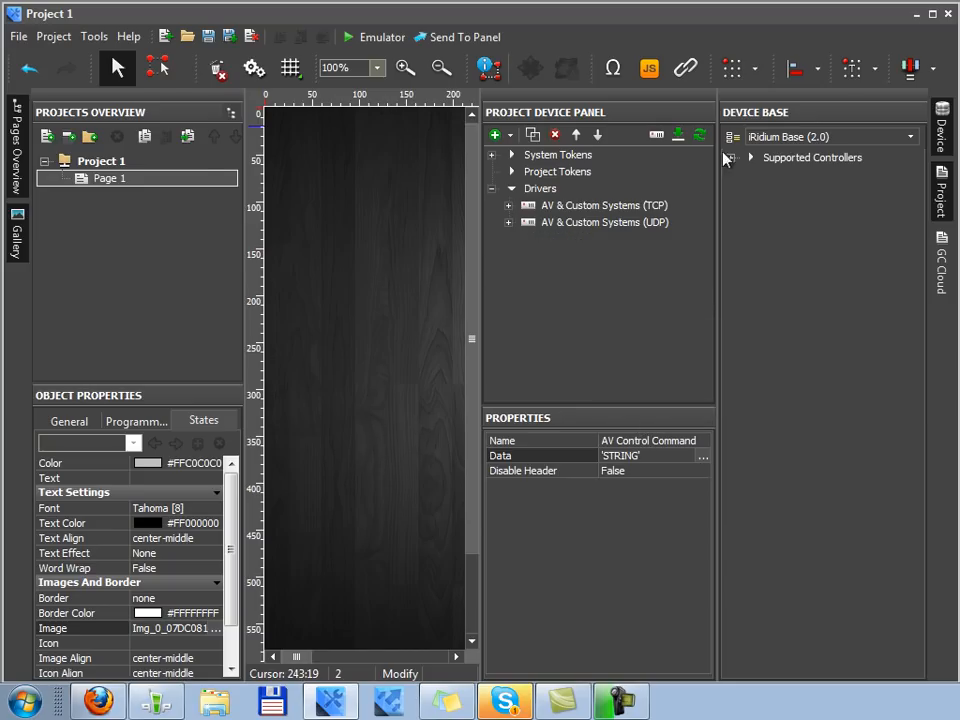
click(730, 158)
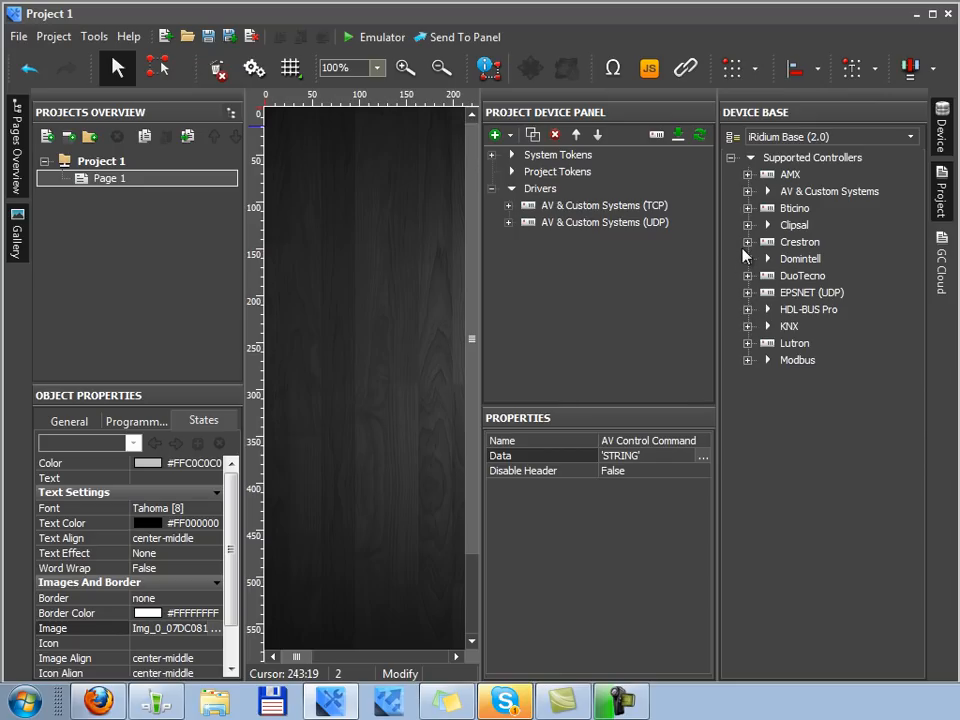
click(747, 191)
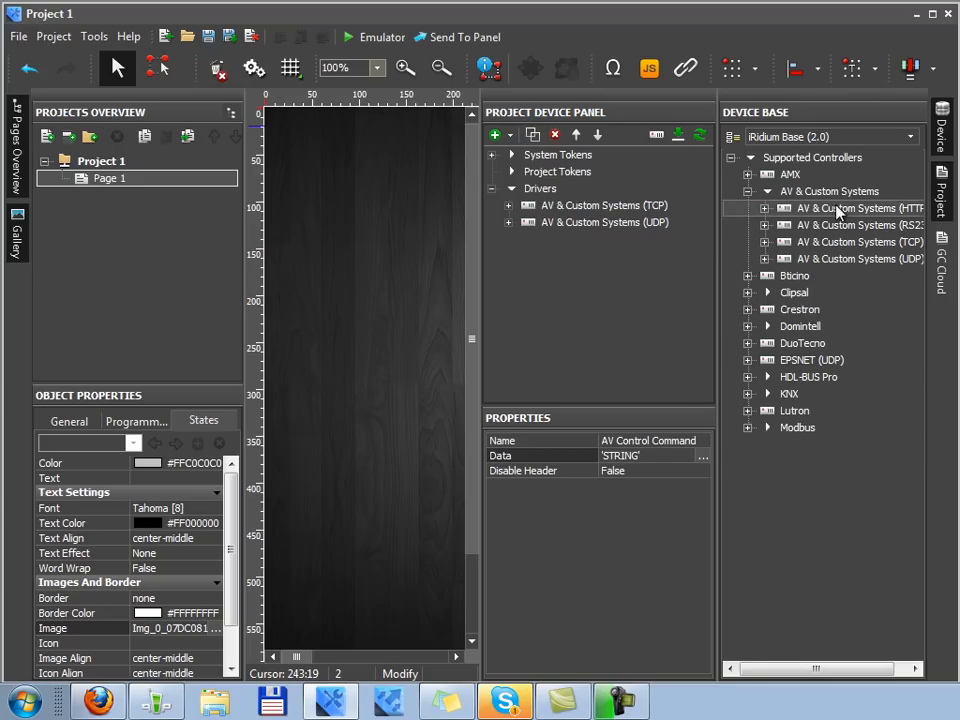
drag(842, 209, 548, 344)
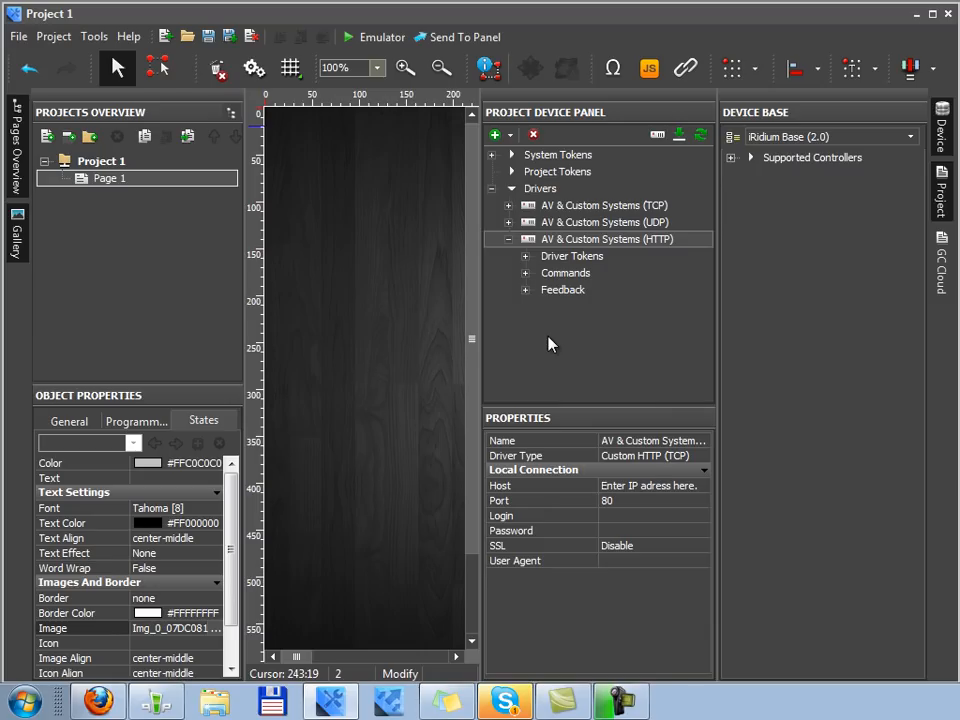
Step: Set the HTTP driver's host to 192.168.0.100 and go through its port, login, password, SSL and user agent settings
click(640, 485)
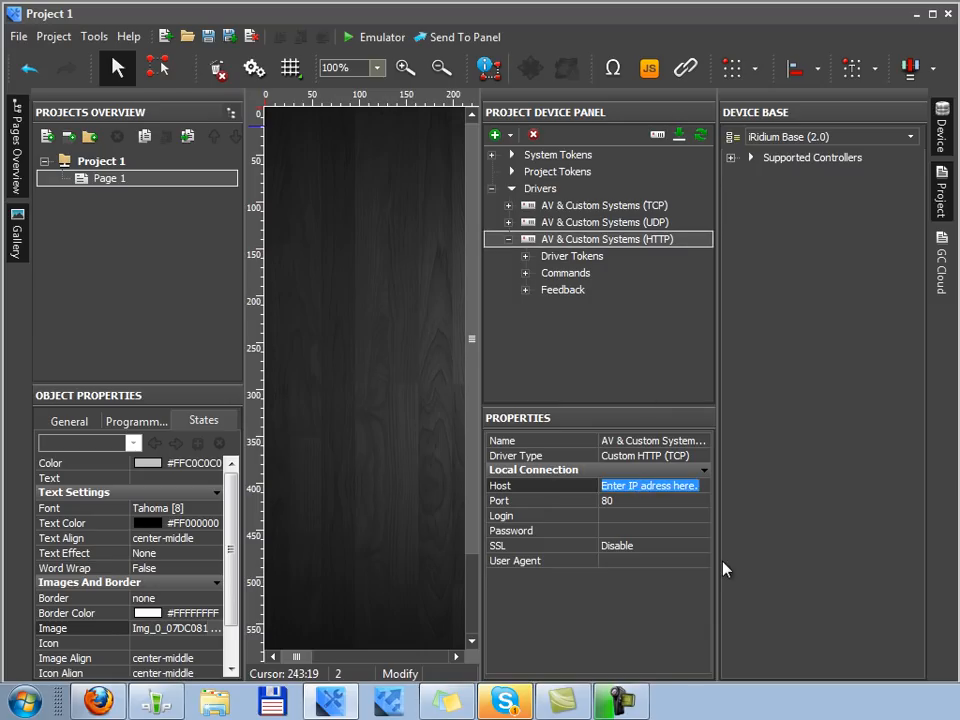
text(192)
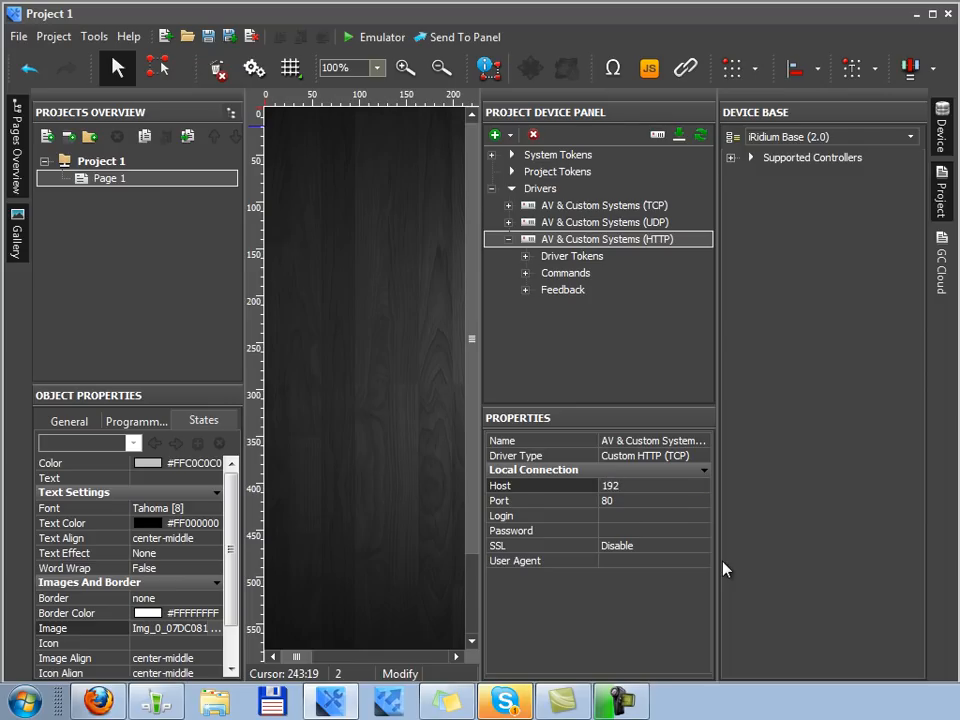
text(.168.0.100)
key(Tab)
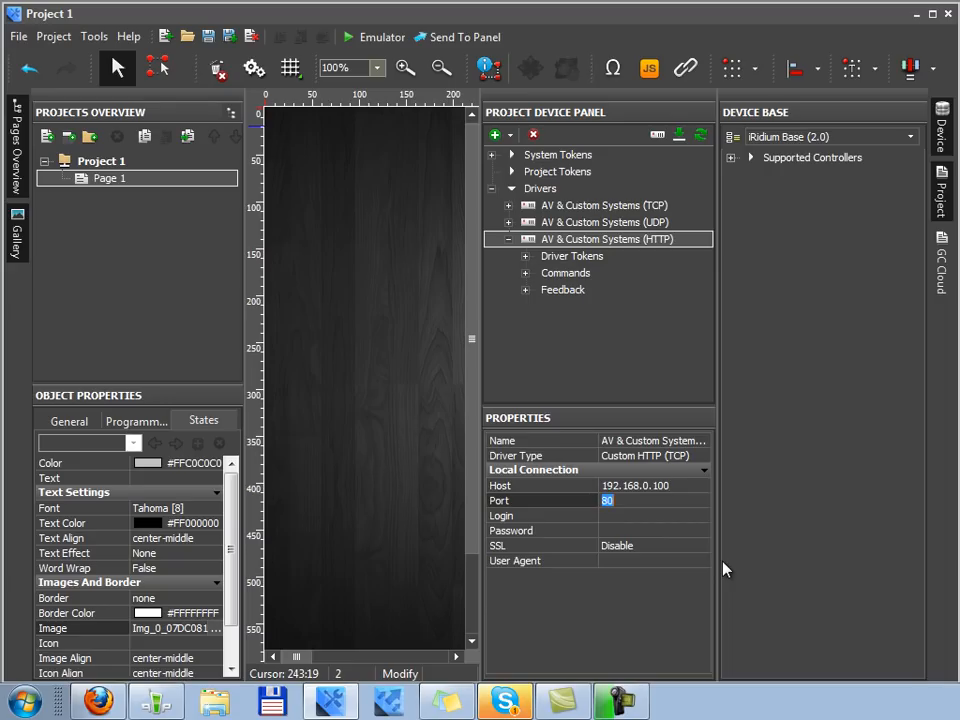
key(Tab)
key(Tab)
key(Tab)
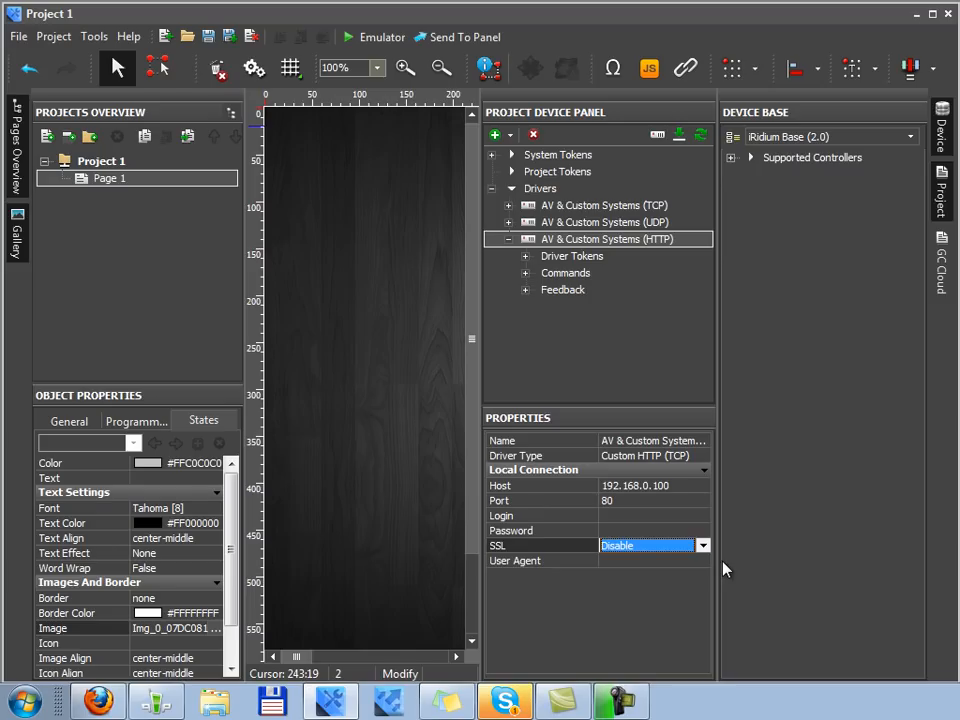
key(Tab)
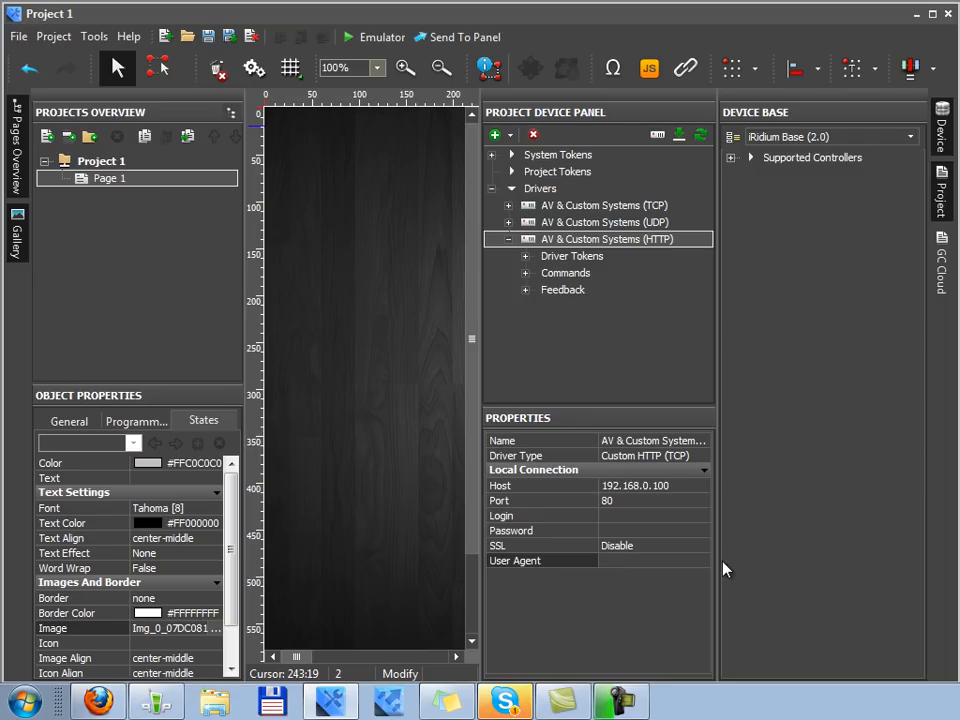
Step: Expand the HTTP driver's commands and examine the request types available for its AV Control Command
click(526, 274)
click(602, 292)
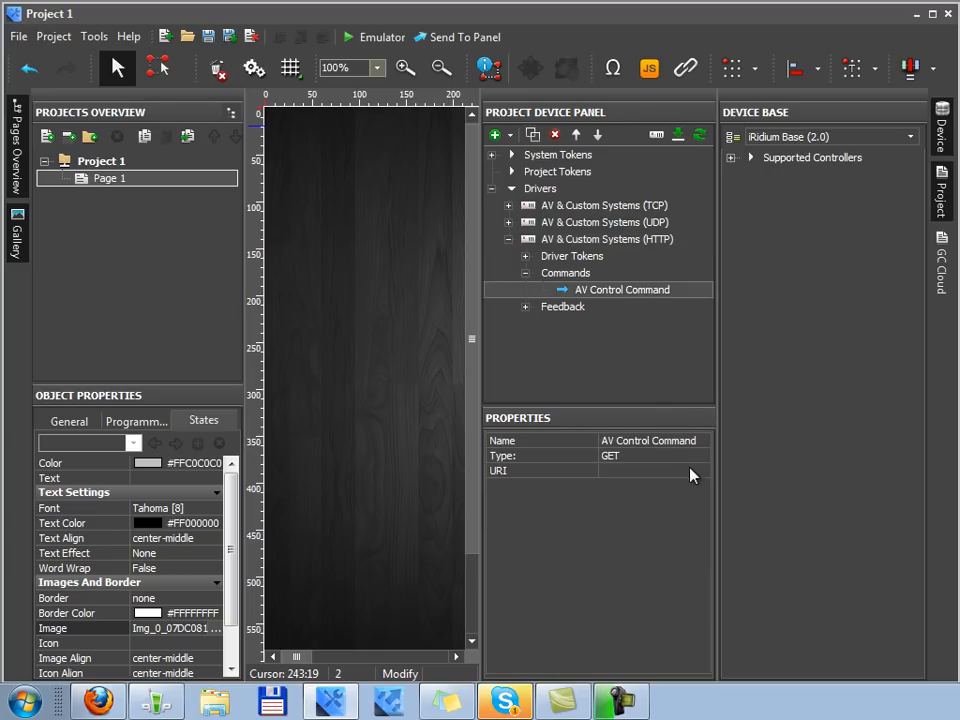
click(688, 462)
click(699, 456)
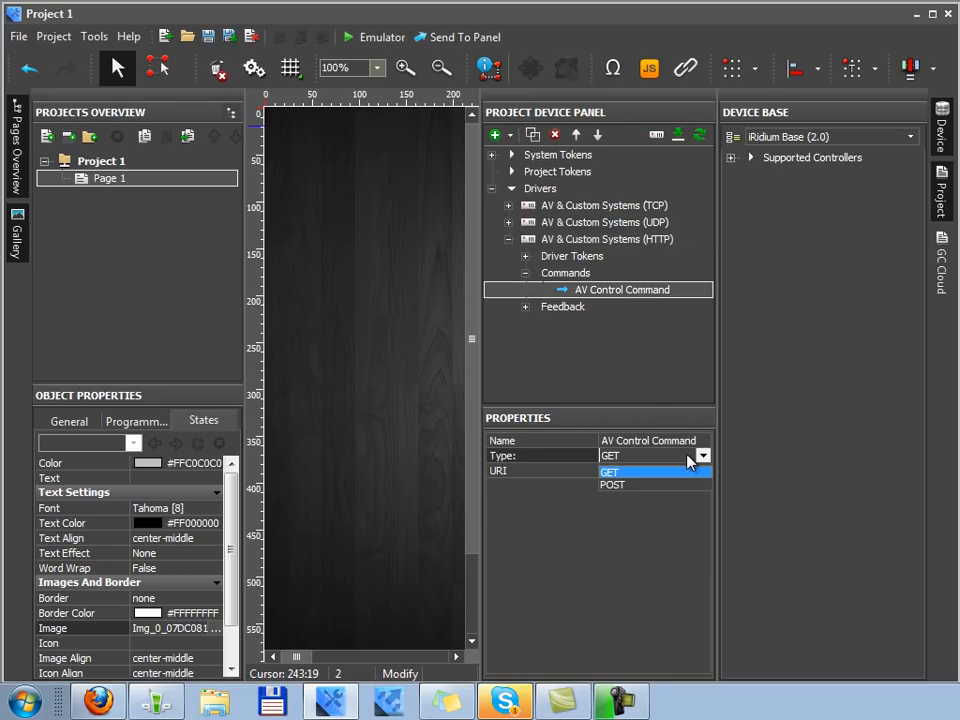
click(705, 458)
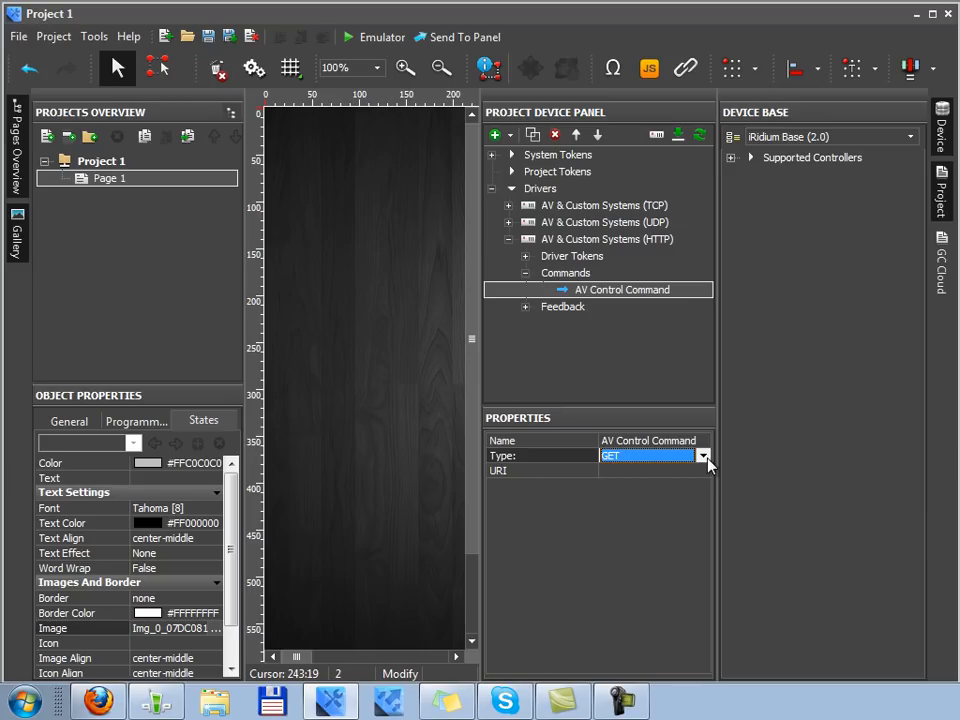
click(652, 471)
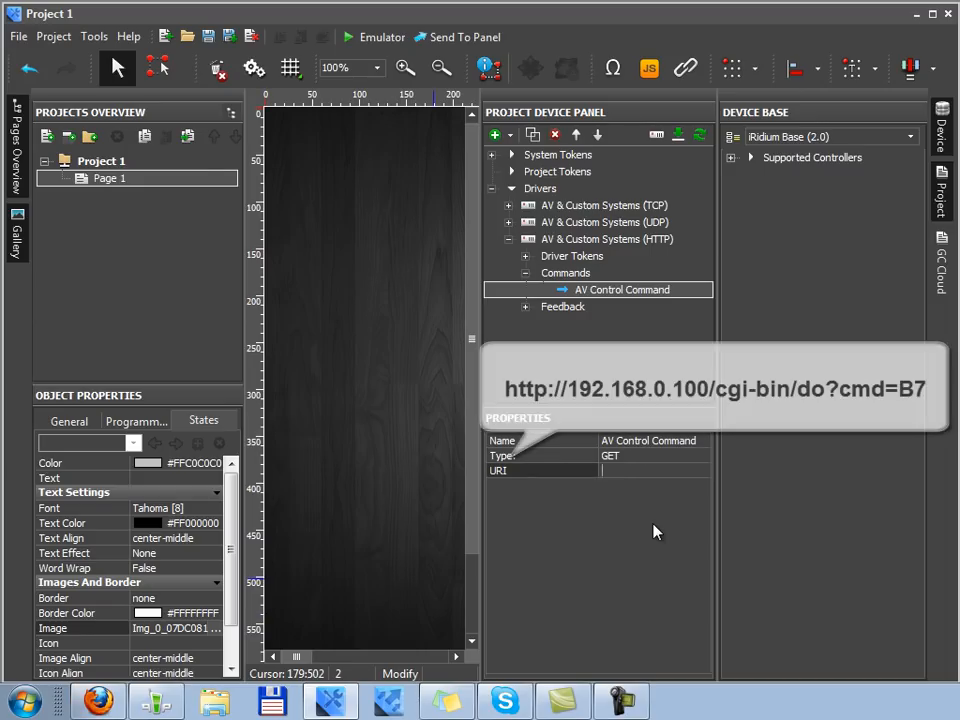
text(http://192.168.0.100/cgi-bin/do?cmd=B748BF00)
drag(707, 470, 499, 470)
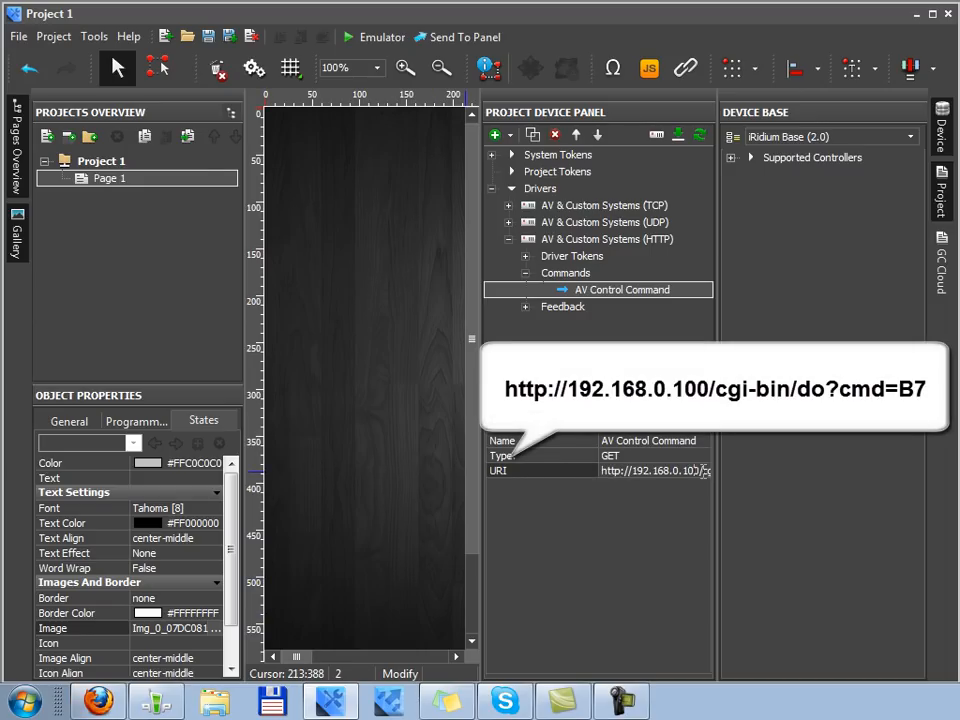
click(704, 470)
drag(703, 470, 576, 470)
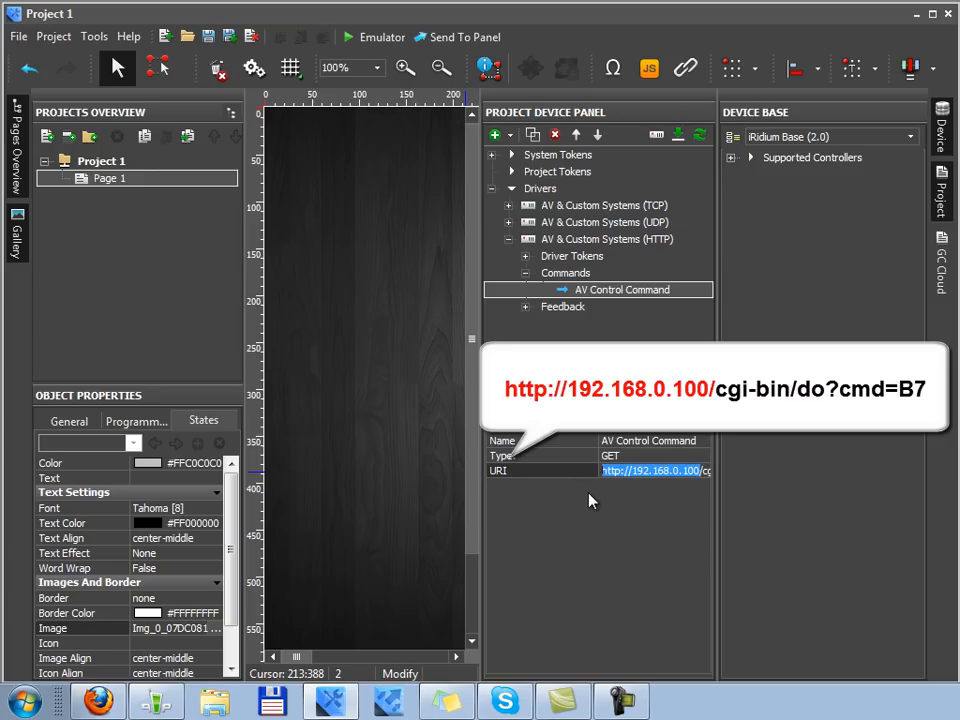
key(Delete)
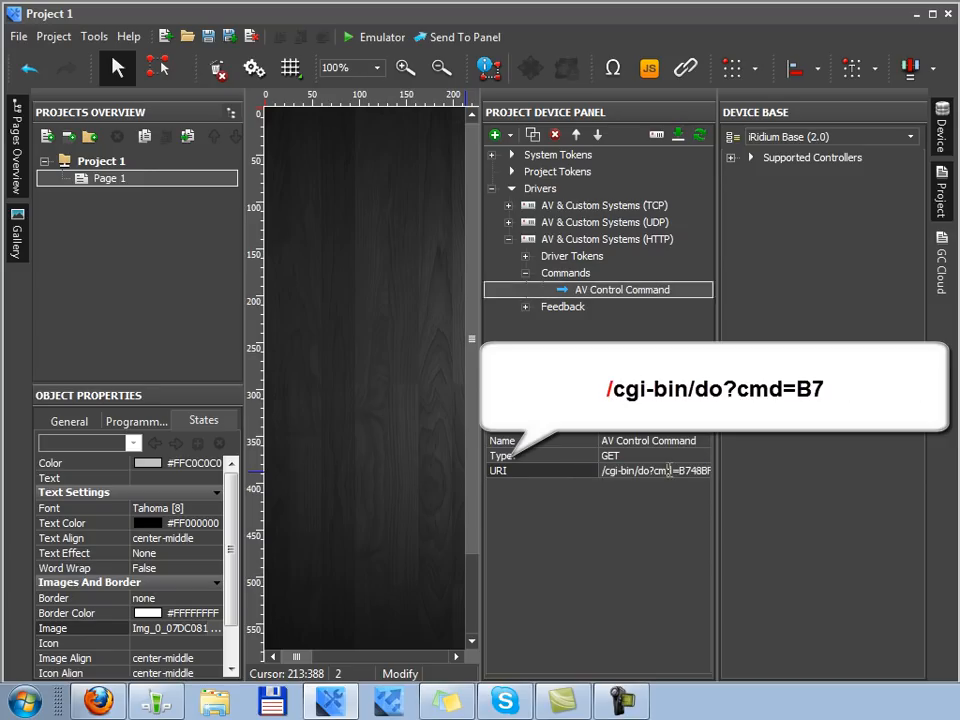
drag(696, 470, 745, 471)
click(622, 473)
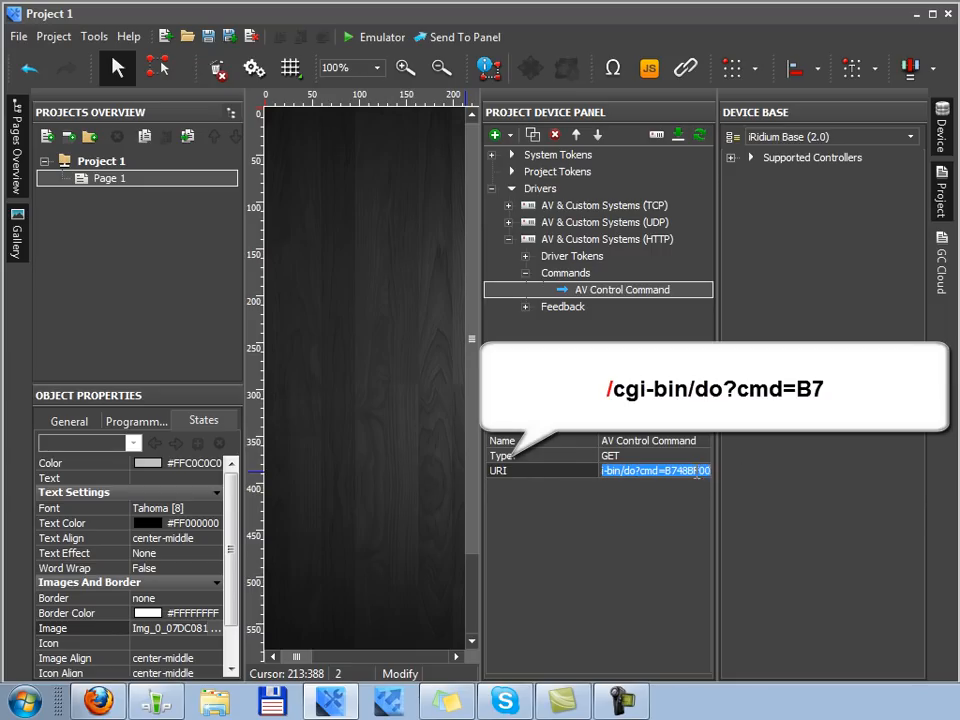
click(682, 487)
Step: Duplicate the HTTP driver's AV Control Command and set the copy's request type to POST
click(628, 292)
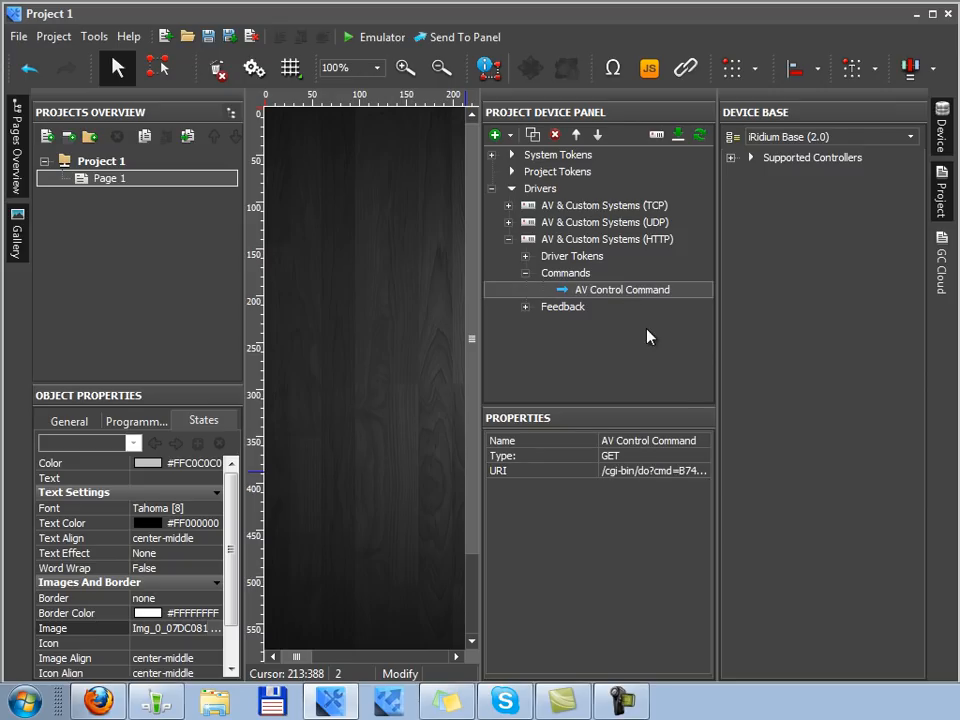
click(532, 135)
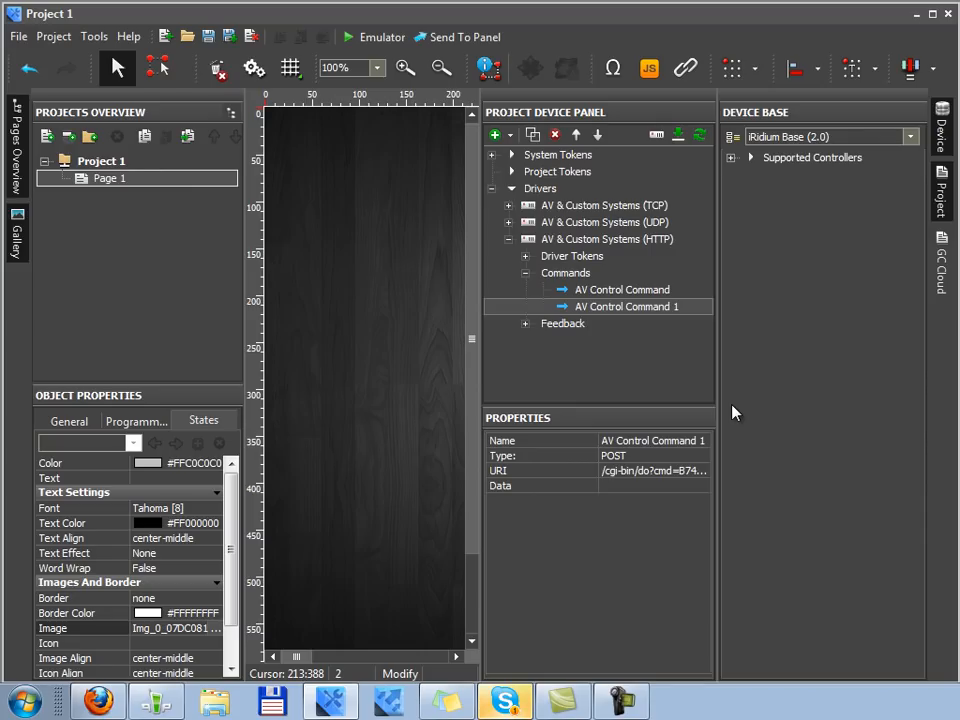
Step: Fill the POST command's data with the HTML page titled "Проверка метода GET в PHP" that echoes num, type and v, and reselect the GET command
click(700, 494)
click(705, 490)
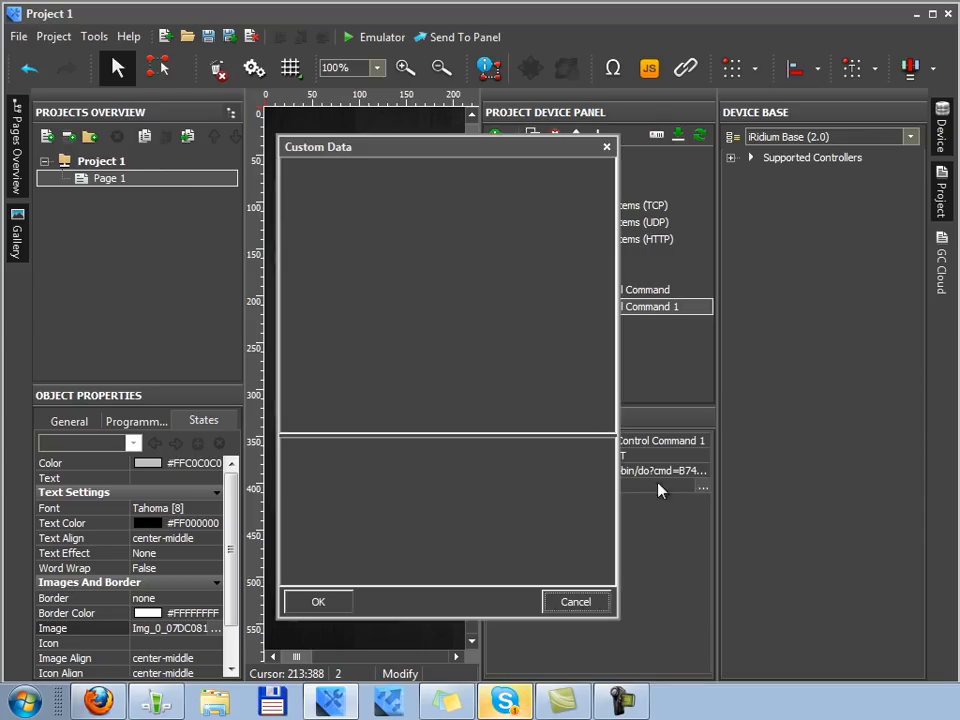
text(<html> <head> <title>Проверка метода GET в PHP</title> </head> <body> <?php echo ($_GET["num"]."<br>"); echo ($_GET["type"]."<br>"); echo ($_GET["v"]); ?> </body> </html>)
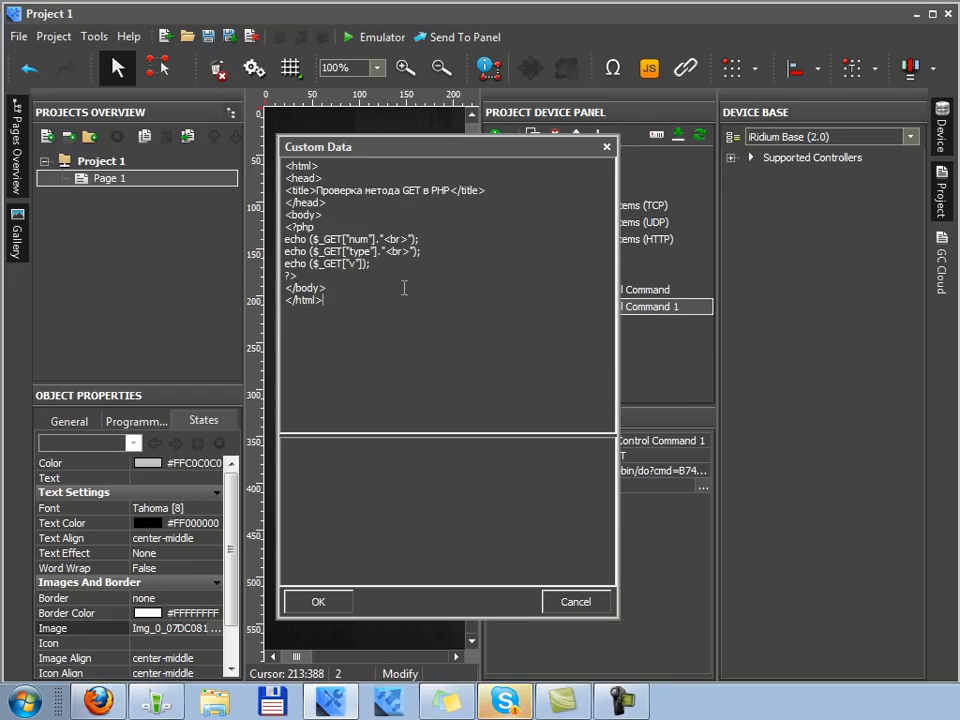
click(320, 602)
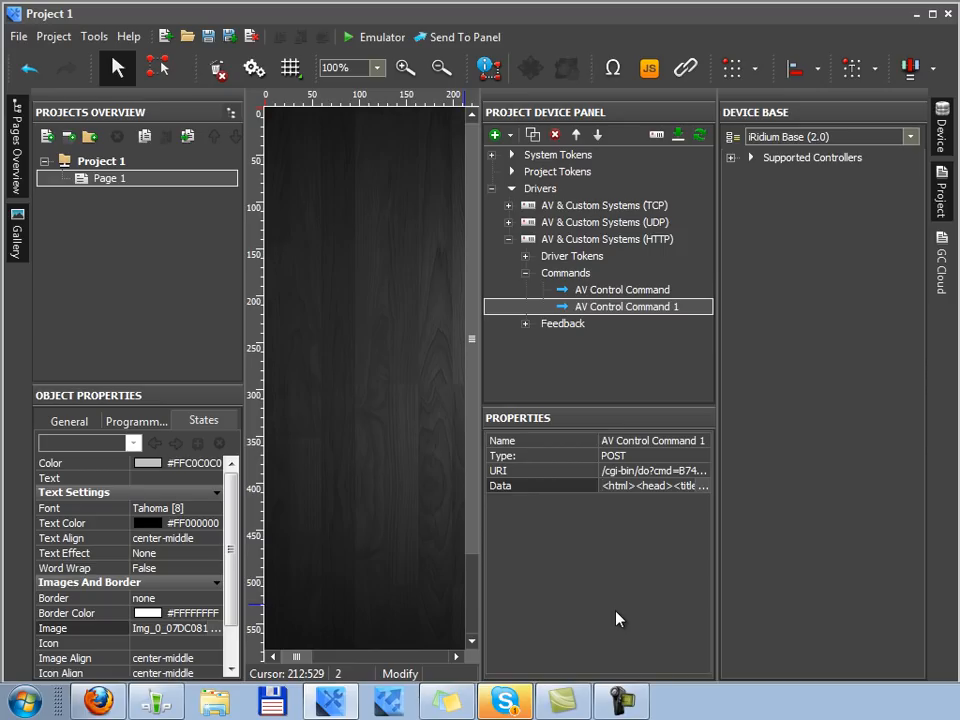
key(Up)
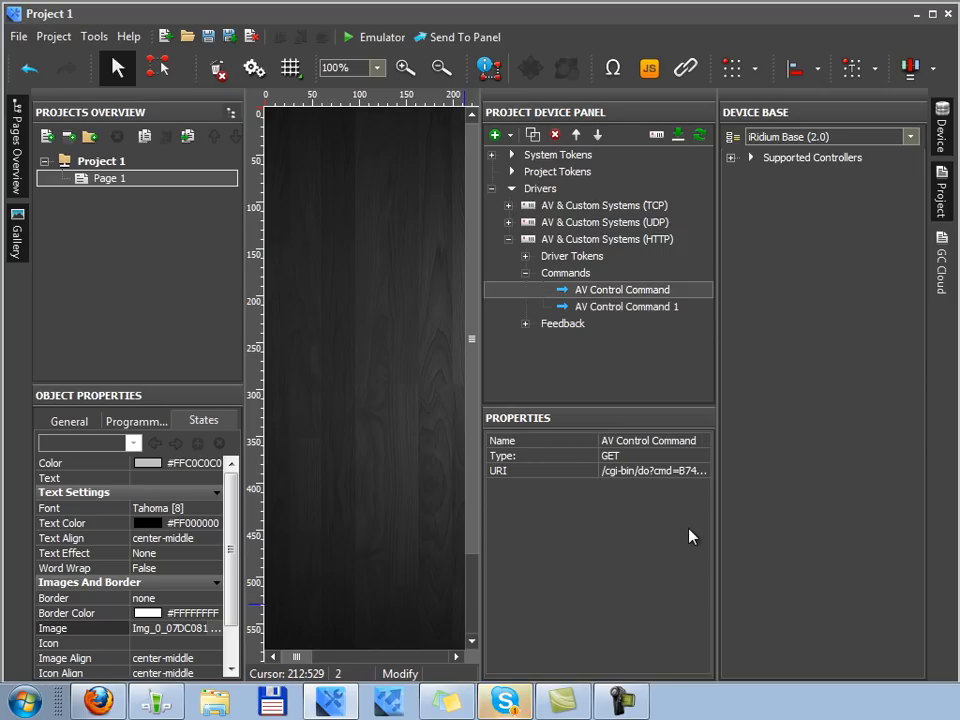